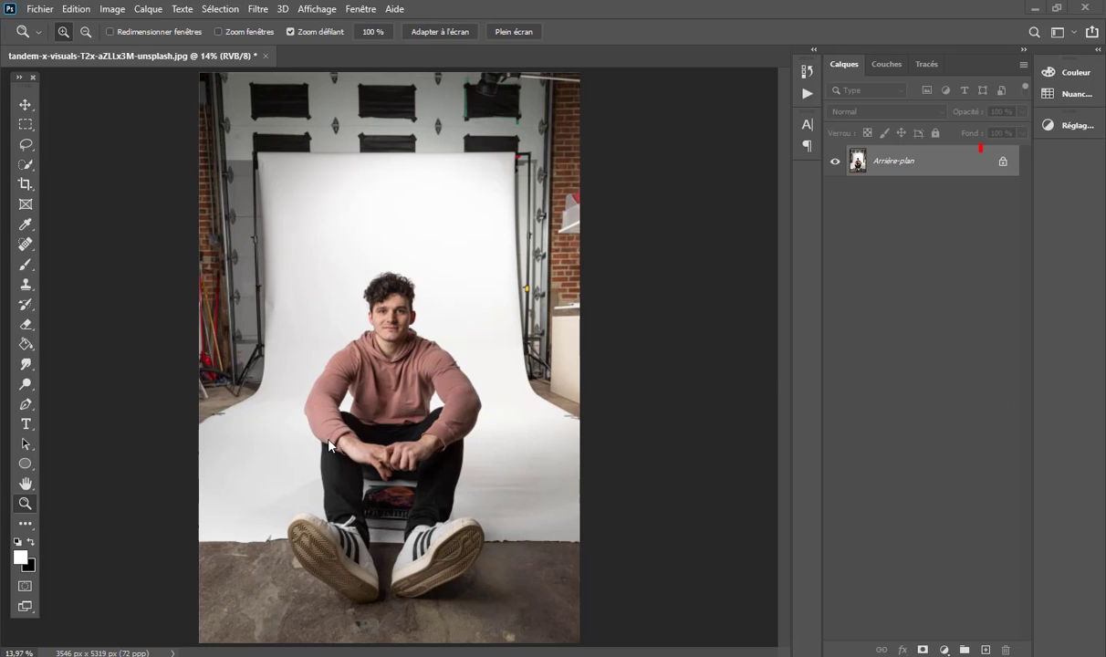
Unlock the Background layer and crop the photo to a 788×1129 px head-and-shoulders portrait
{"action": "left_click", "coordinate": [1002, 164]}
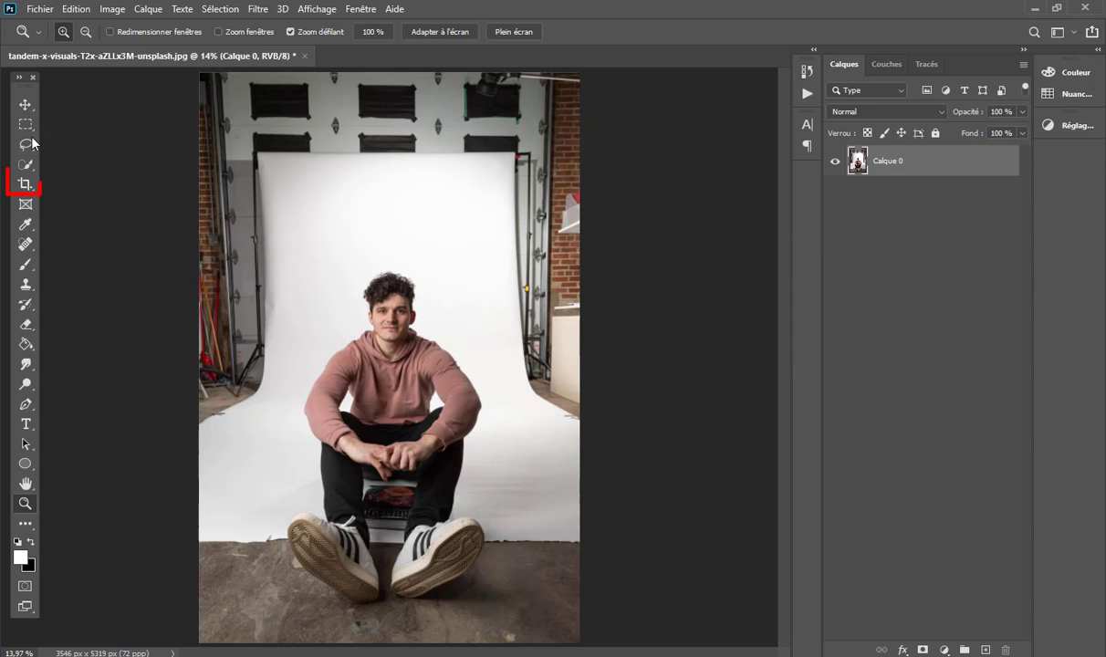
{"action": "left_click", "coordinate": [25, 184]}
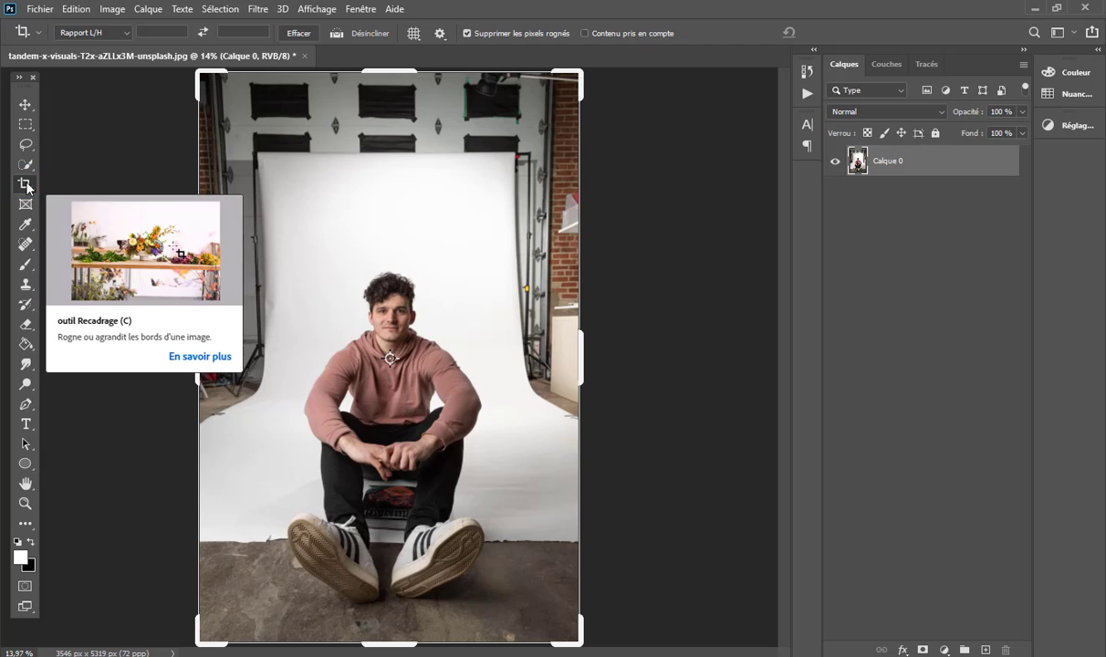
{"action": "left_click", "coordinate": [116, 34]}
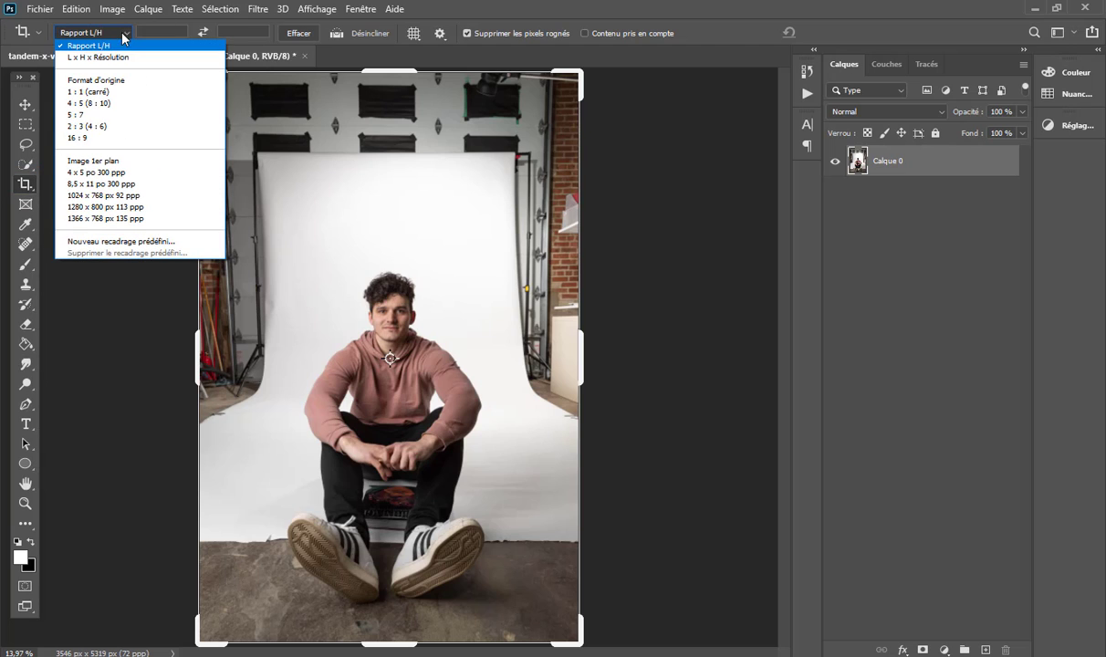
{"action": "left_click", "coordinate": [140, 47]}
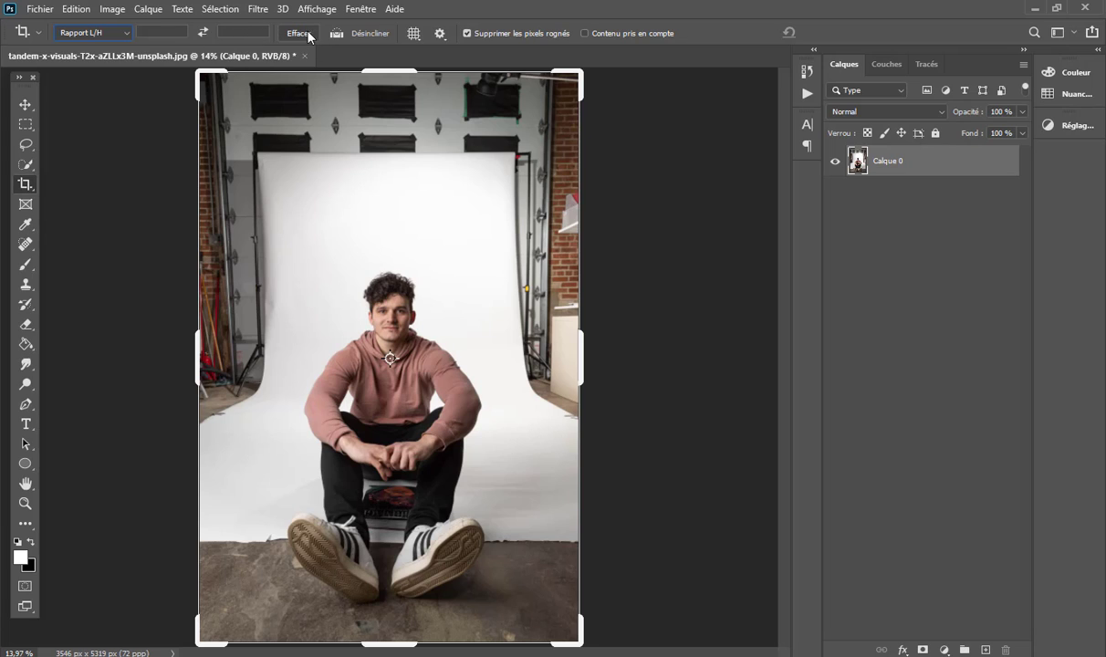
{"action": "left_click_drag", "start_coordinate": [385, 74], "coordinate": [387, 158]}
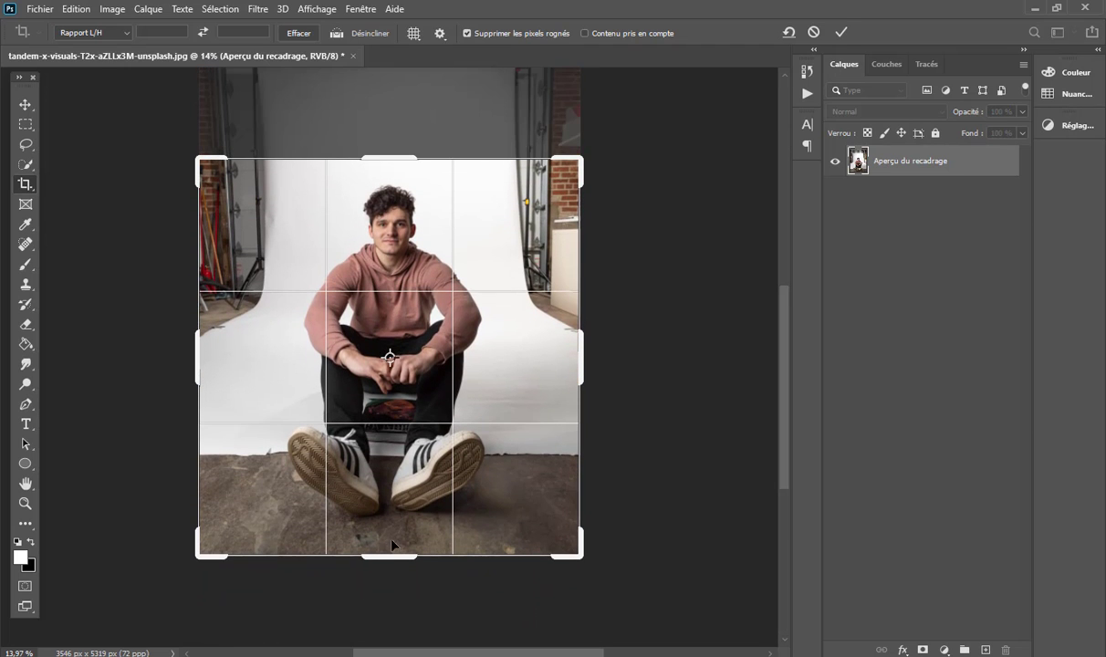
{"action": "left_click_drag", "start_coordinate": [392, 554], "coordinate": [412, 417]}
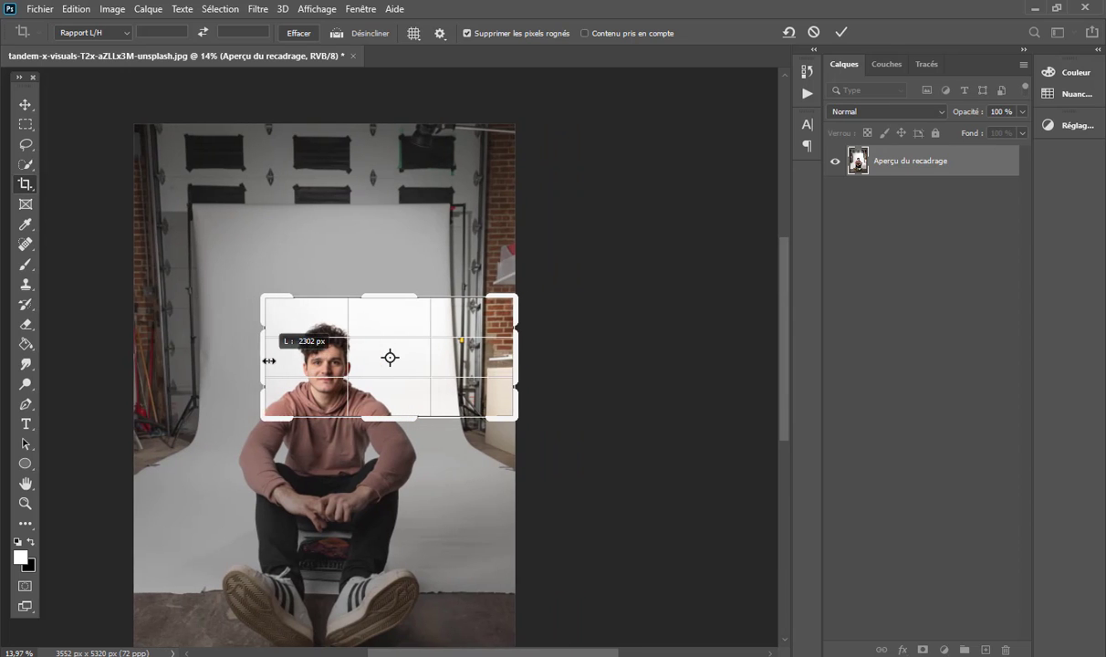
{"action": "left_click_drag", "start_coordinate": [199, 364], "coordinate": [271, 360]}
{"action": "left_click_drag", "start_coordinate": [510, 364], "coordinate": [435, 357]}
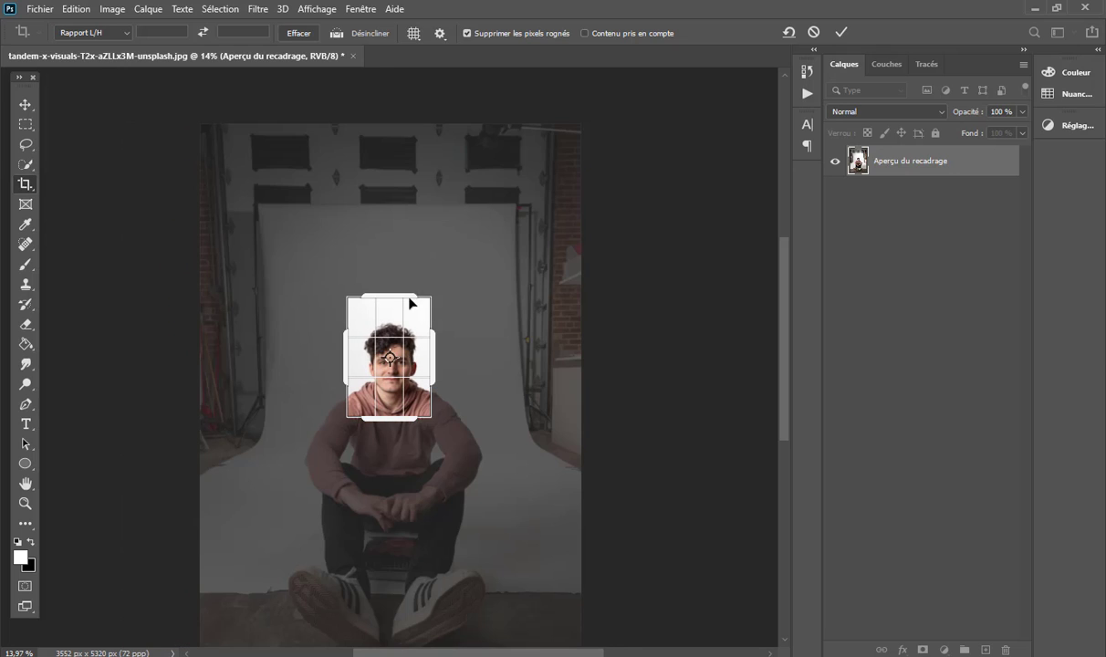
{"action": "left_click", "coordinate": [840, 31]}
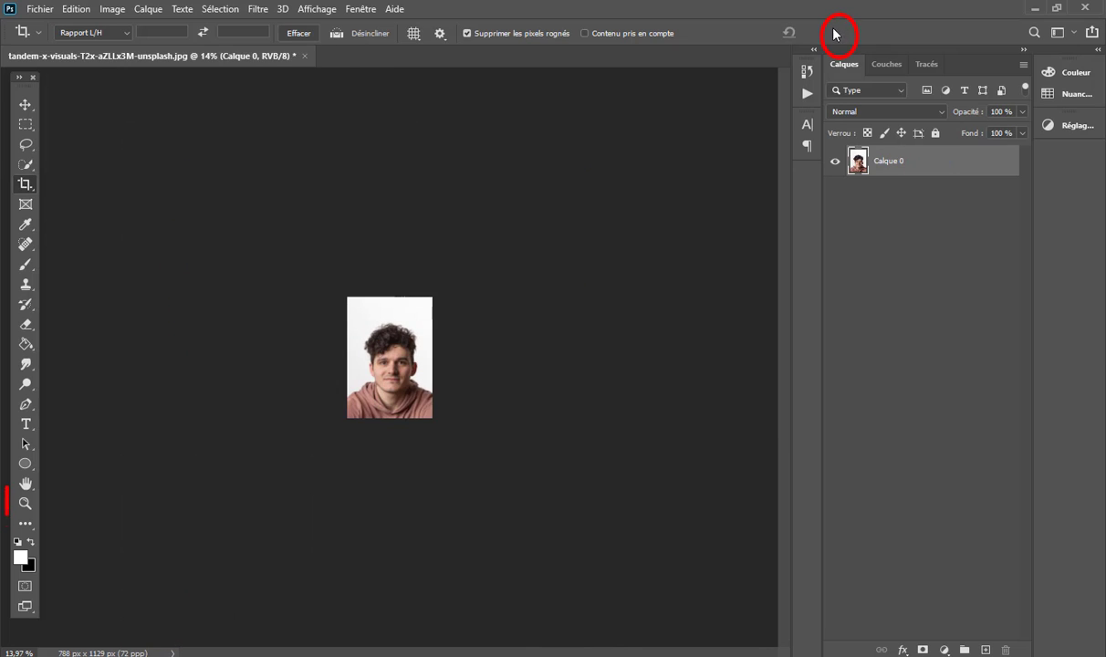
Zoom in on the portrait's face to 50%
{"action": "left_click", "coordinate": [27, 500]}
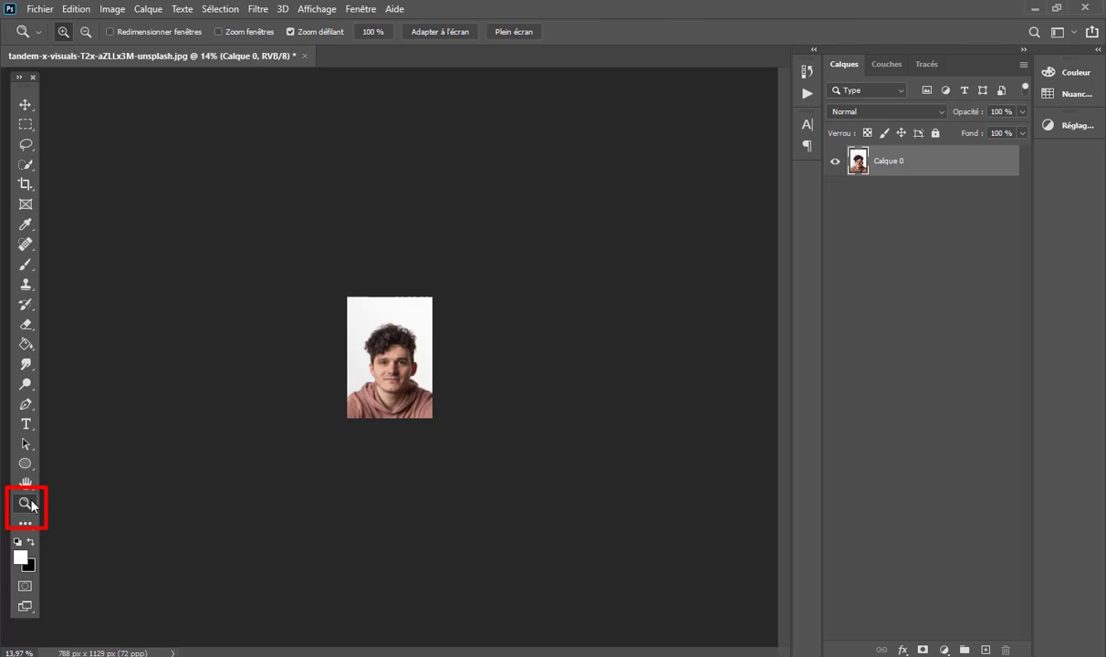
{"action": "left_click", "coordinate": [404, 371]}
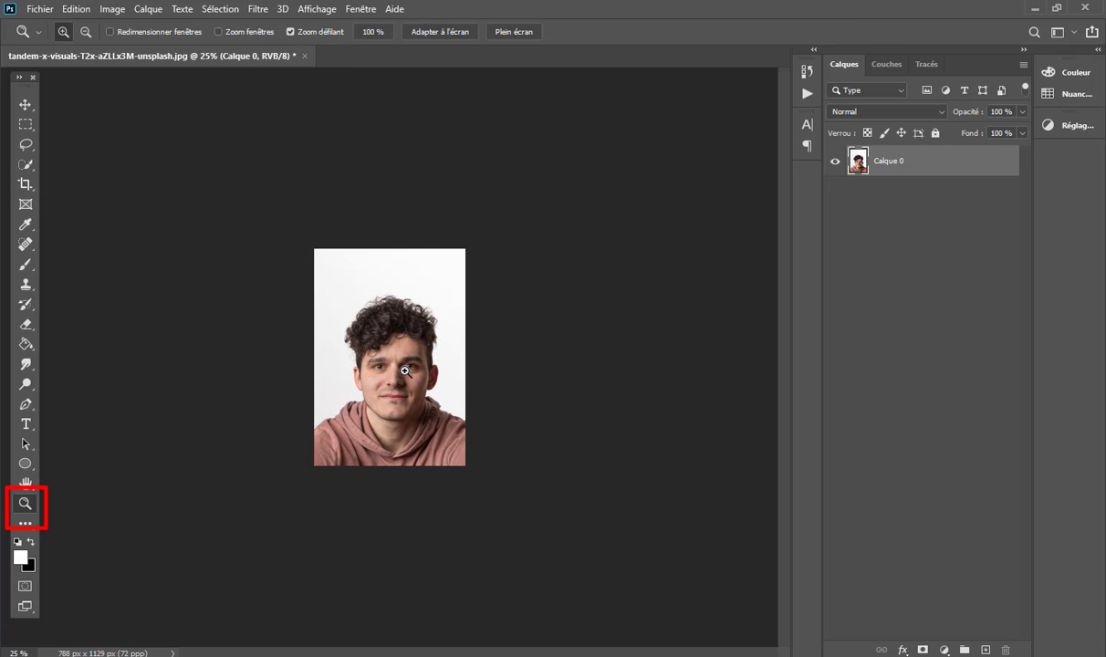
{"action": "left_click", "coordinate": [404, 370]}
{"action": "left_click", "coordinate": [404, 371]}
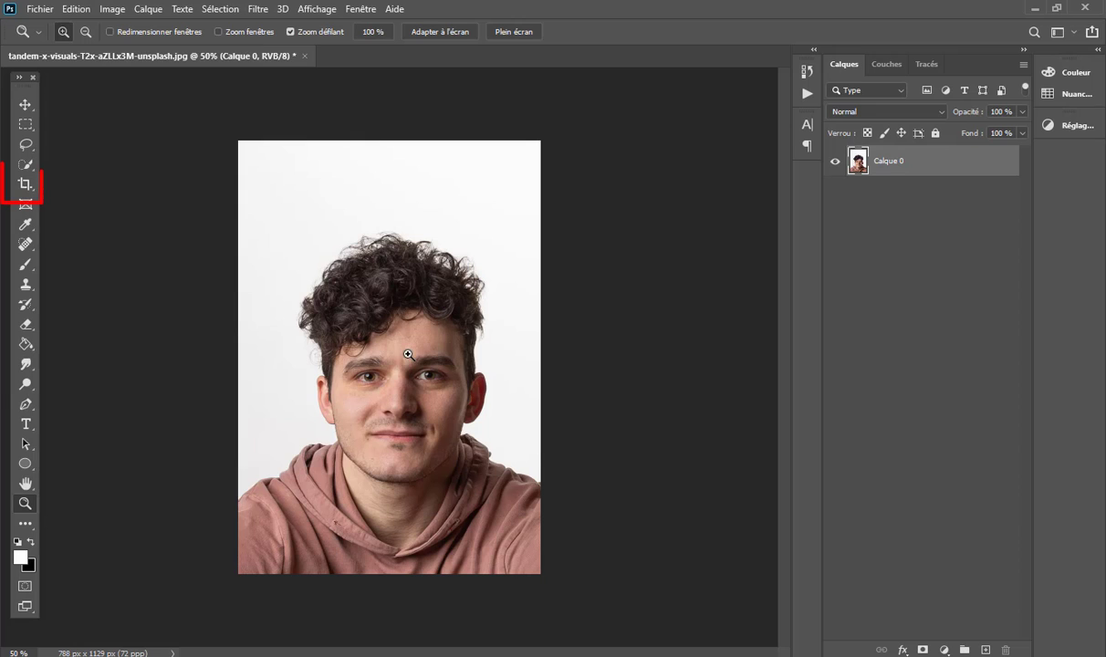
Crop away the headroom above the head, leaving a 788×1025 px portrait
{"action": "left_click", "coordinate": [32, 189]}
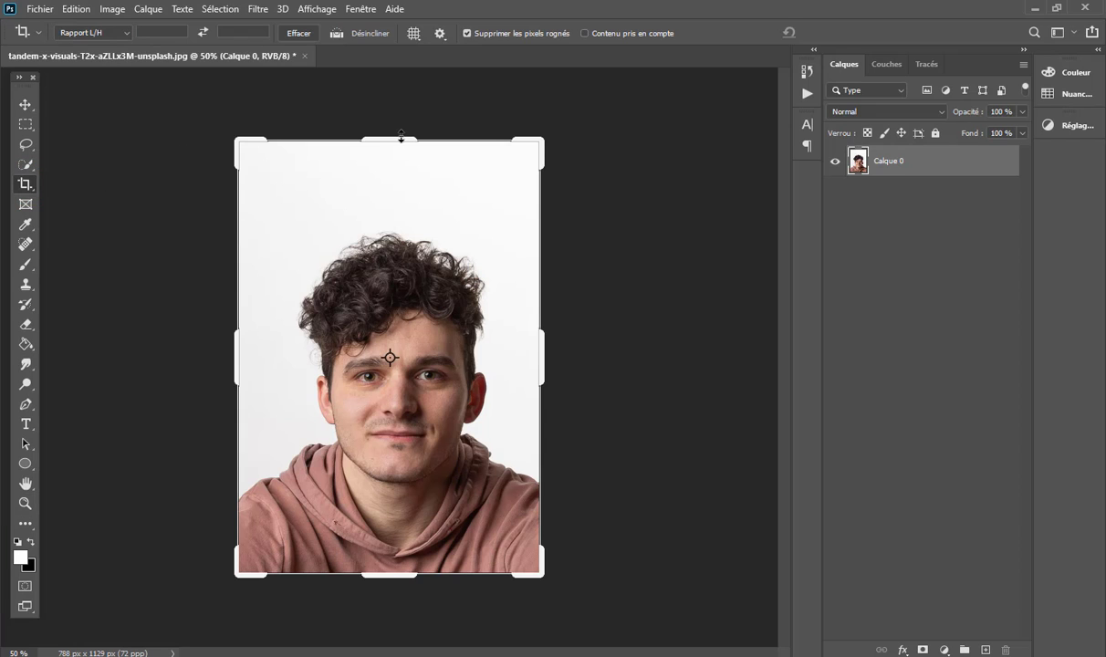
{"action": "left_click_drag", "start_coordinate": [398, 142], "coordinate": [398, 149]}
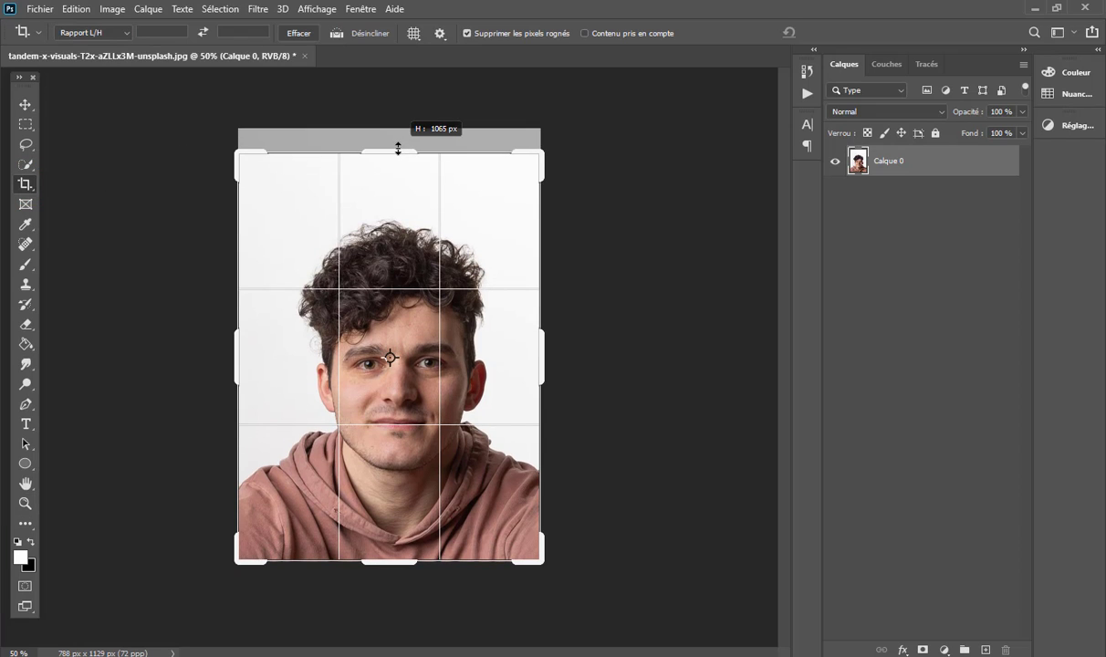
{"action": "left_click_drag", "start_coordinate": [397, 148], "coordinate": [398, 157]}
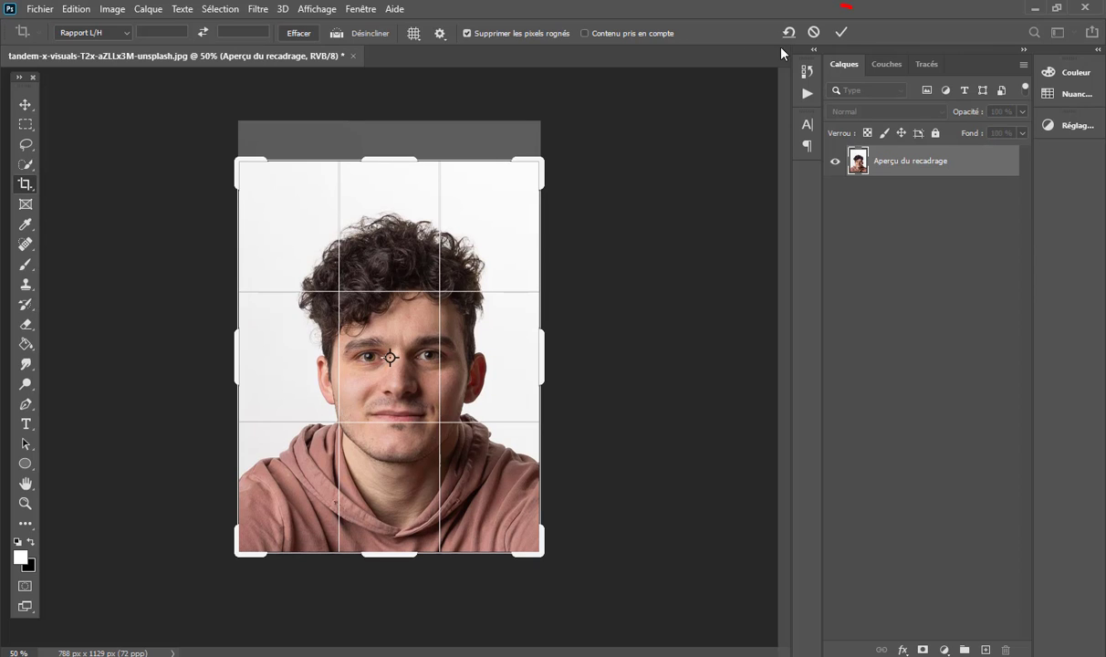
{"action": "left_click", "coordinate": [842, 31]}
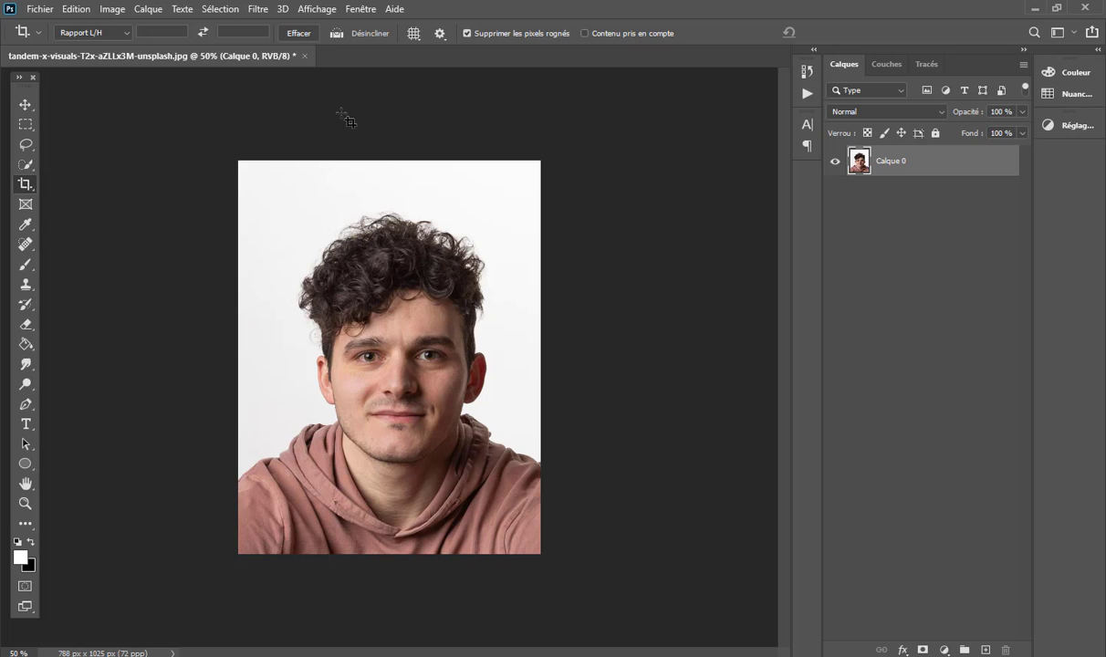
Resize the portrait in Image Size to 833×1111 px at 200 pixels per inch
{"action": "left_click", "coordinate": [112, 9]}
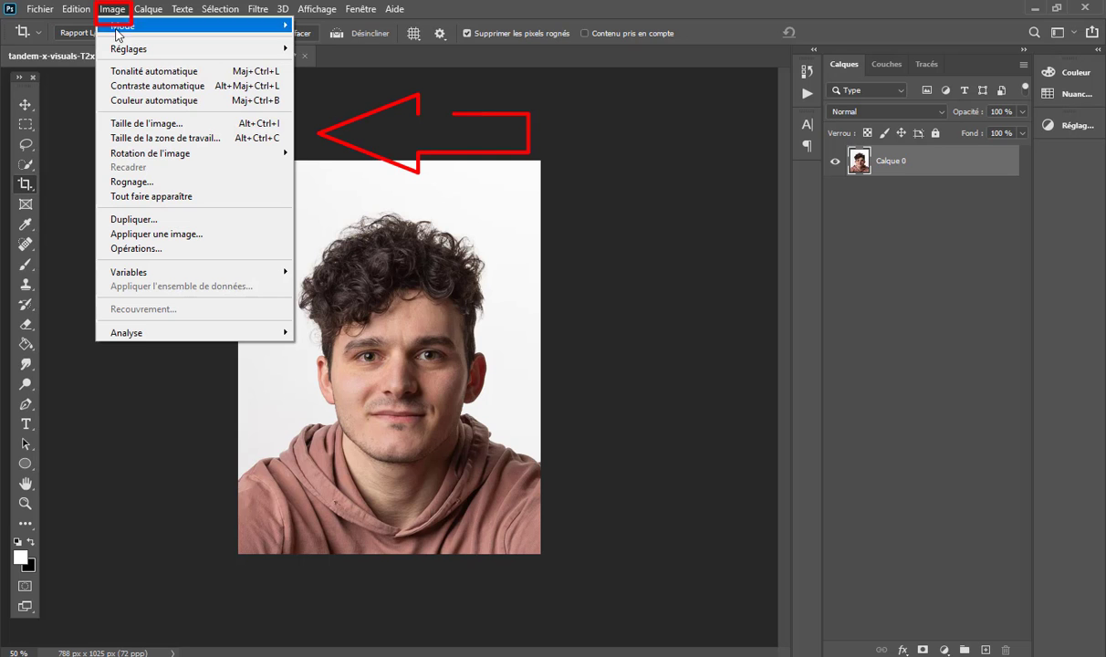
{"action": "left_click", "coordinate": [129, 131]}
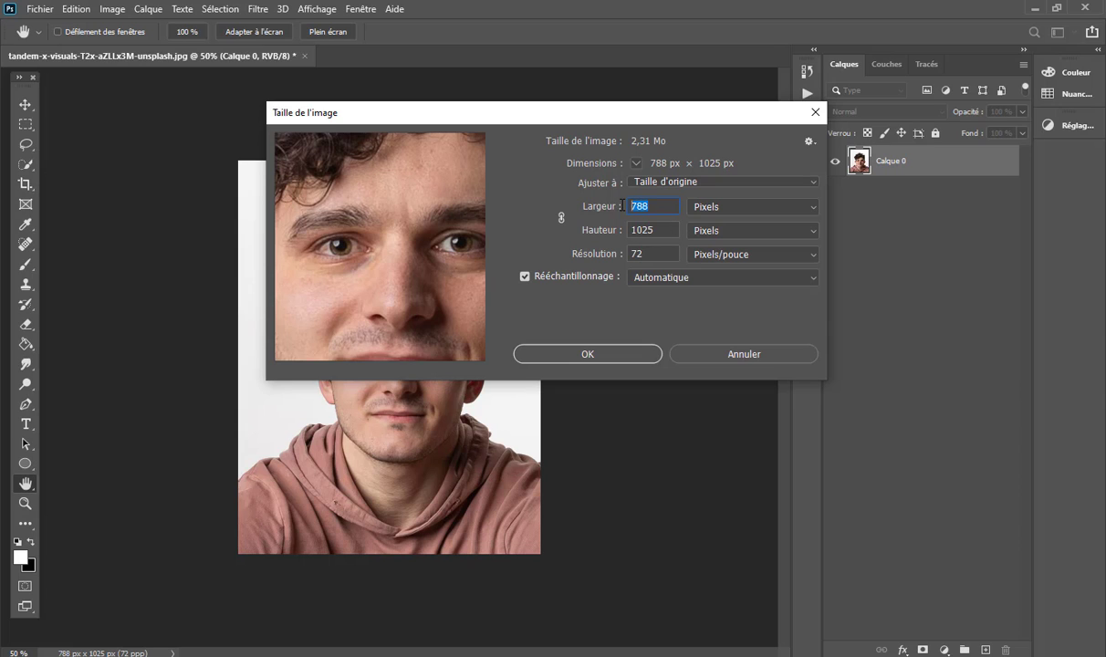
{"action": "type", "text": "3"}
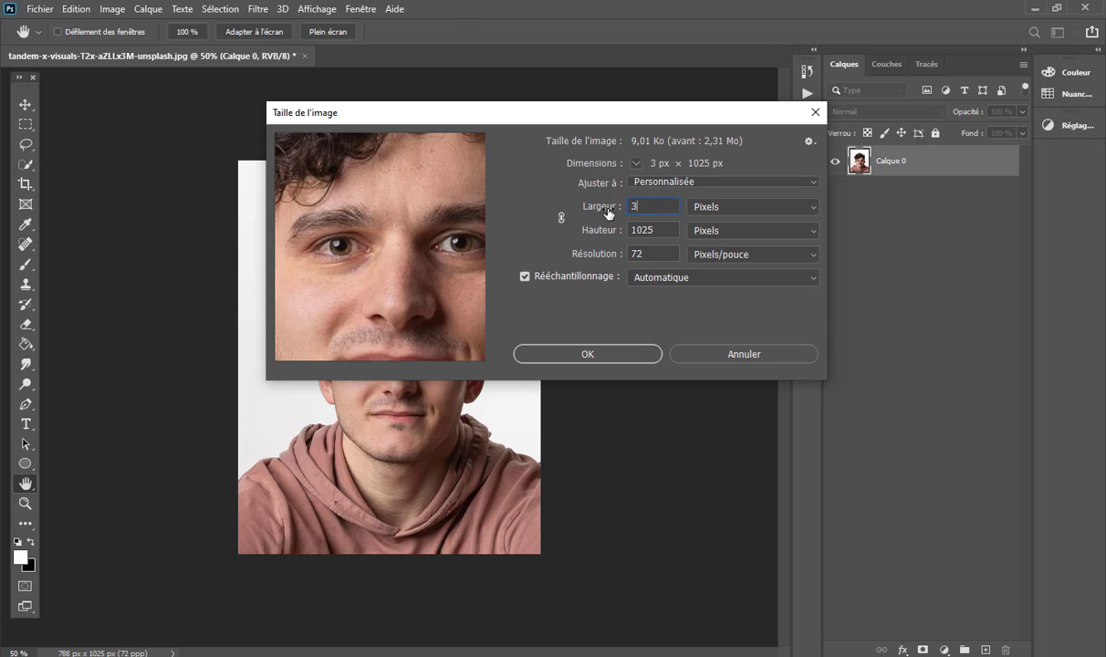
{"action": "type", "text": "00"}
{"action": "left_click", "coordinate": [627, 232]}
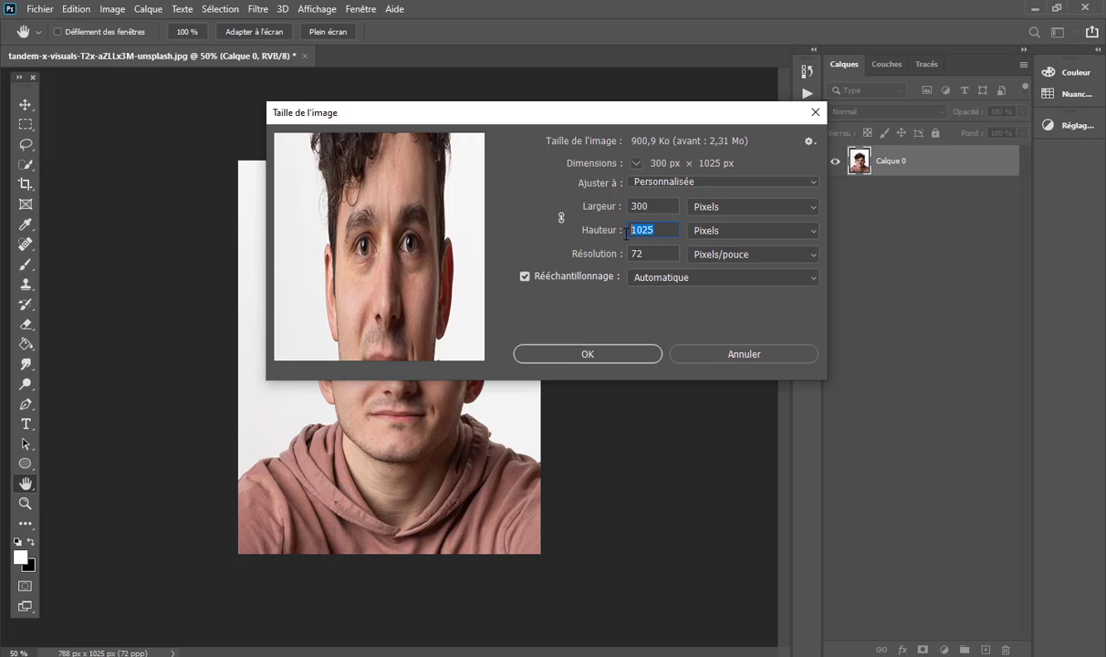
{"action": "type", "text": "4"}
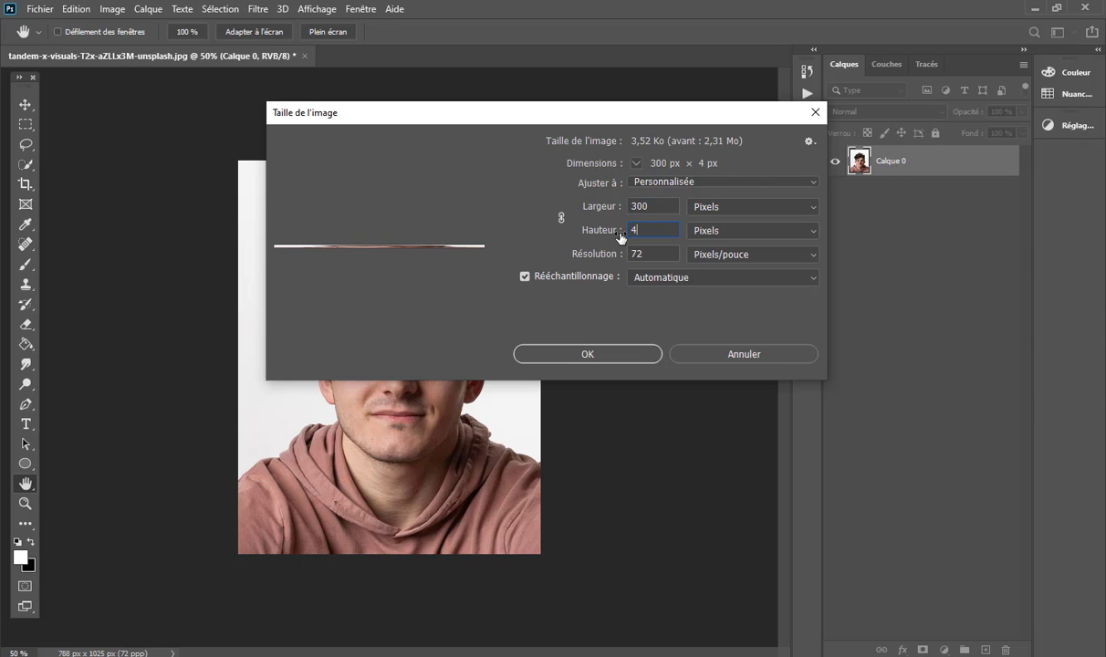
{"action": "type", "text": "00"}
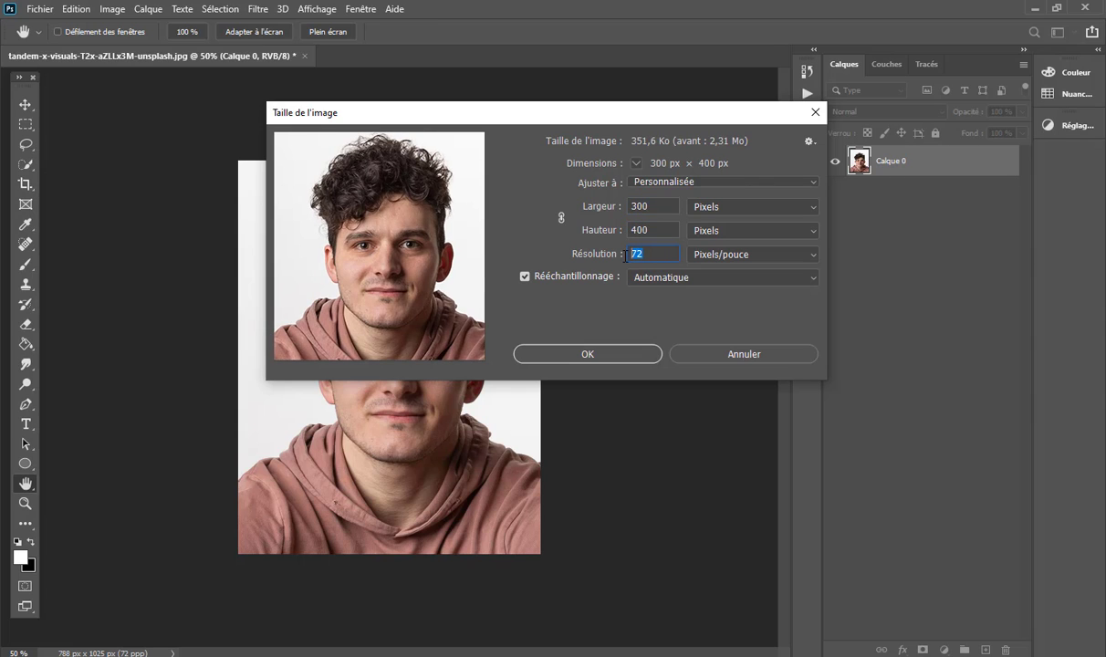
{"action": "type", "text": "200"}
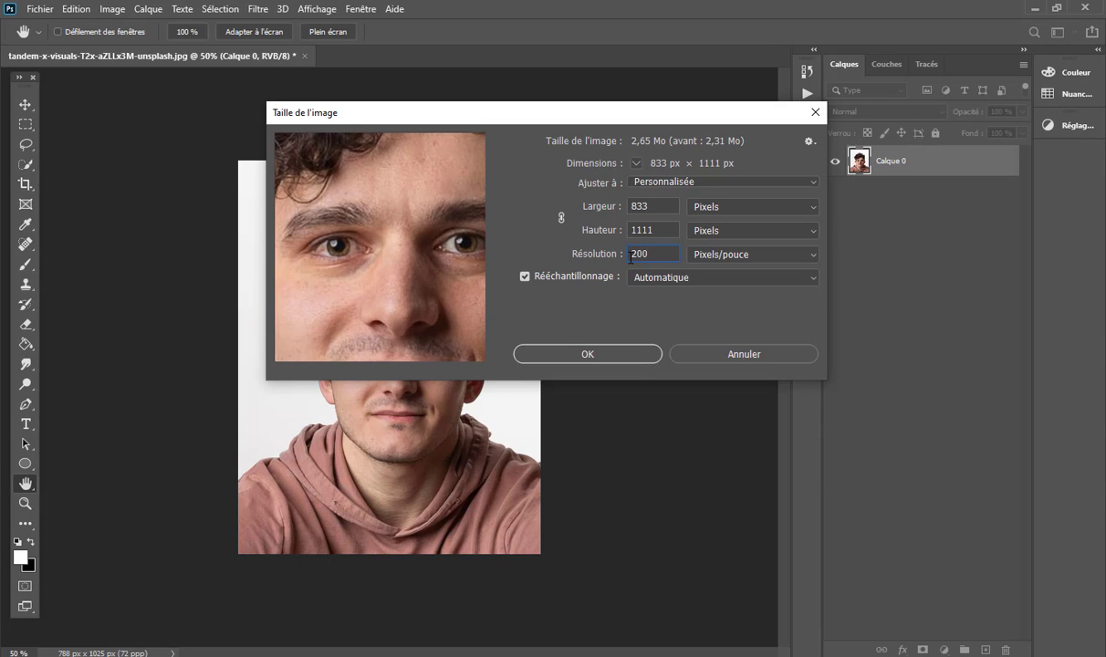
{"action": "left_click", "coordinate": [576, 361]}
{"action": "key", "text": "c"}
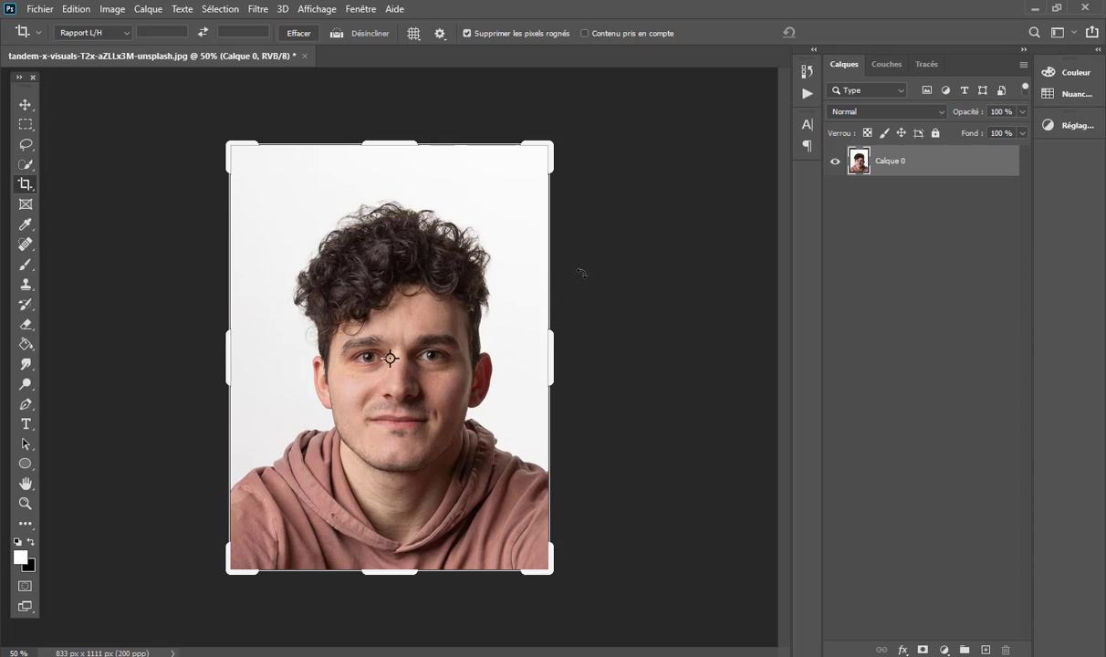
Add a blank Calque 1 above the portrait and merge it down into Calque 0
{"action": "left_click", "coordinate": [25, 104]}
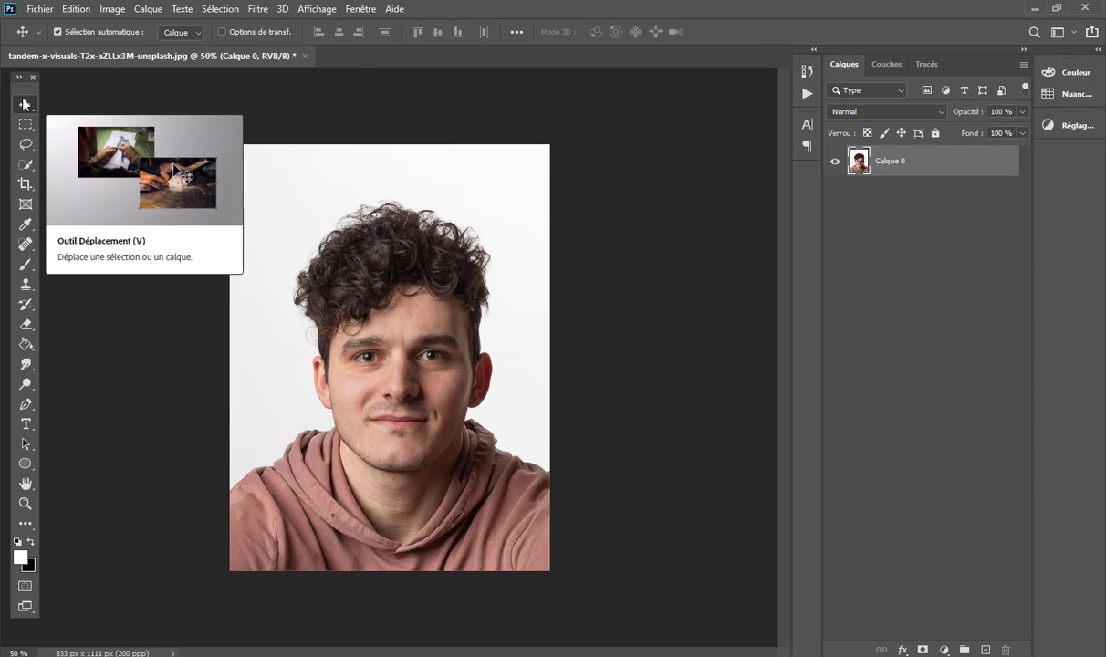
{"action": "left_click", "coordinate": [143, 14]}
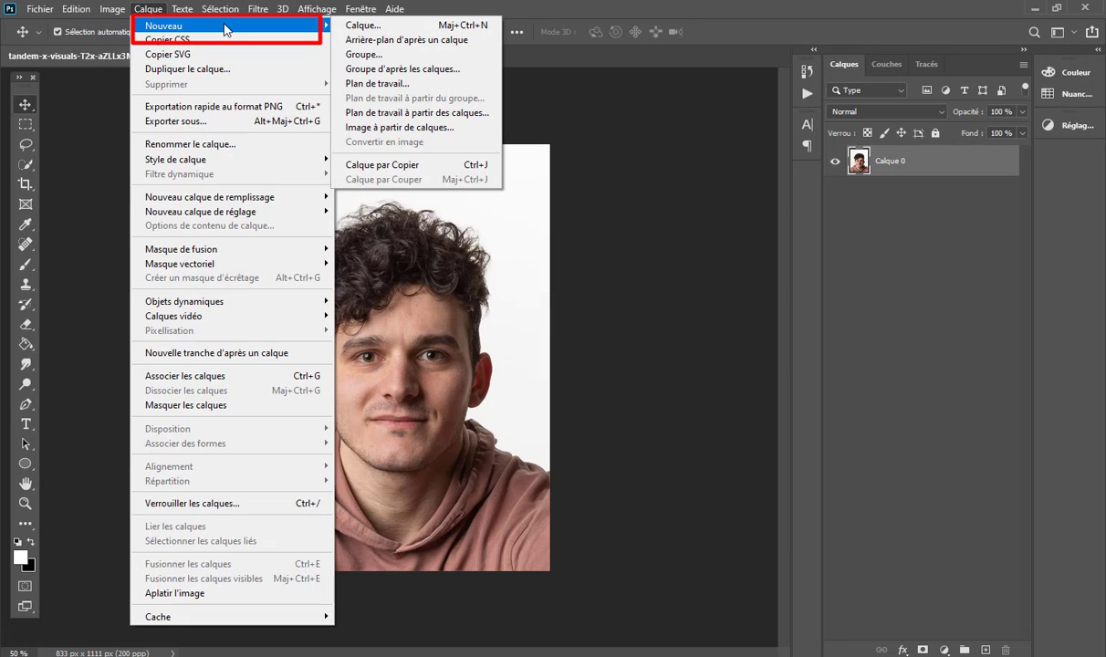
{"action": "mouse_move", "coordinate": [164, 26]}
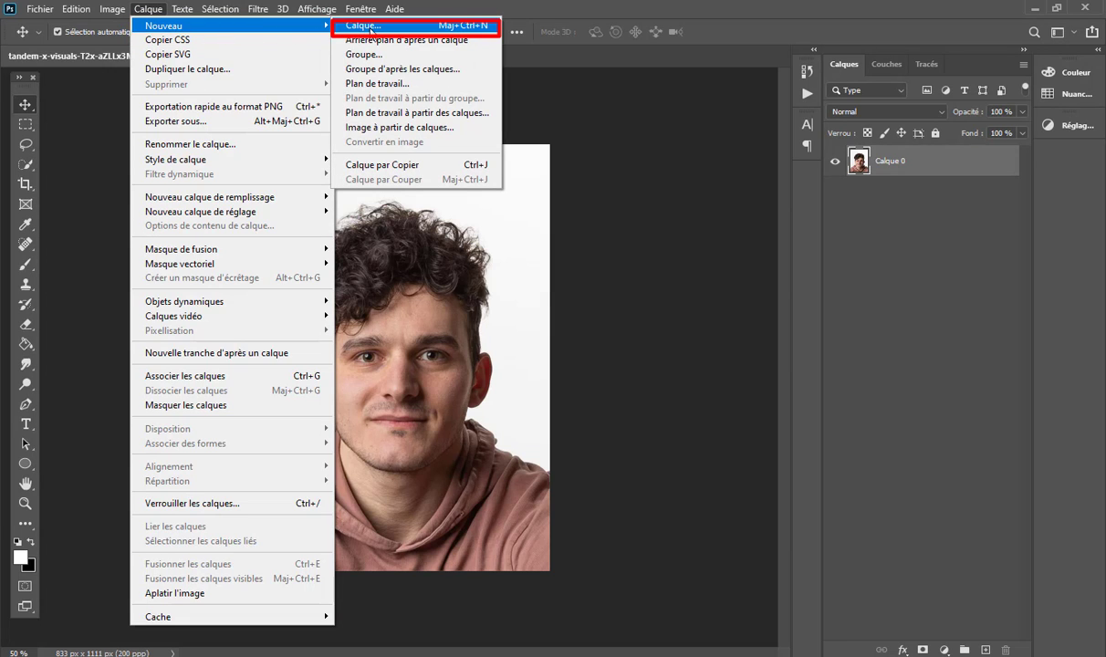
{"action": "left_click", "coordinate": [375, 27]}
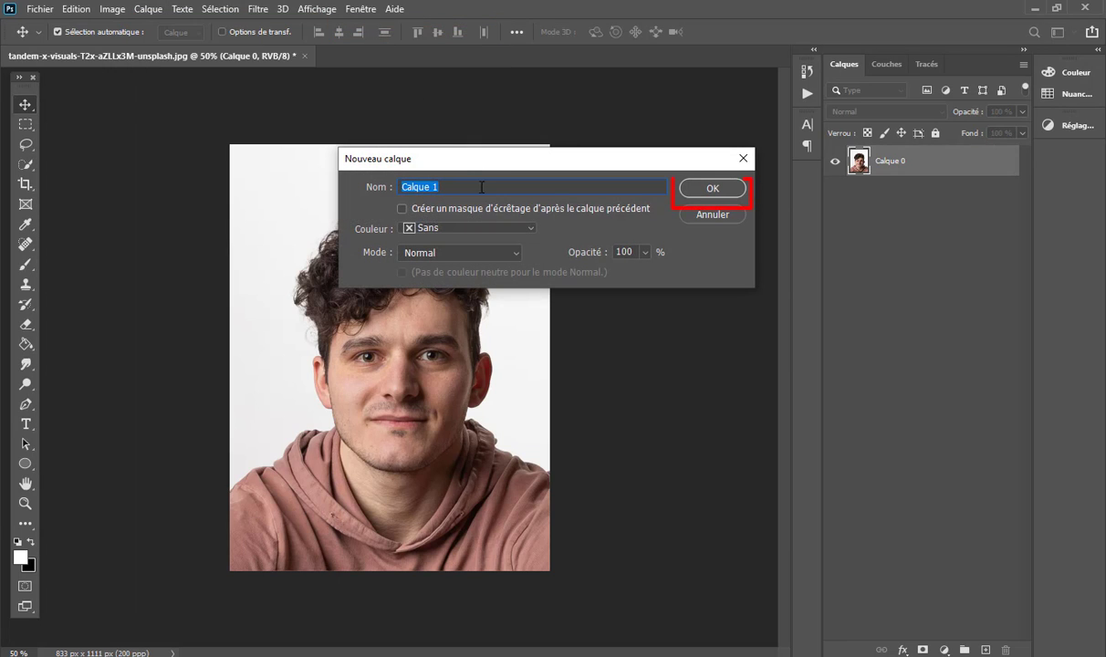
{"action": "left_click", "coordinate": [710, 190]}
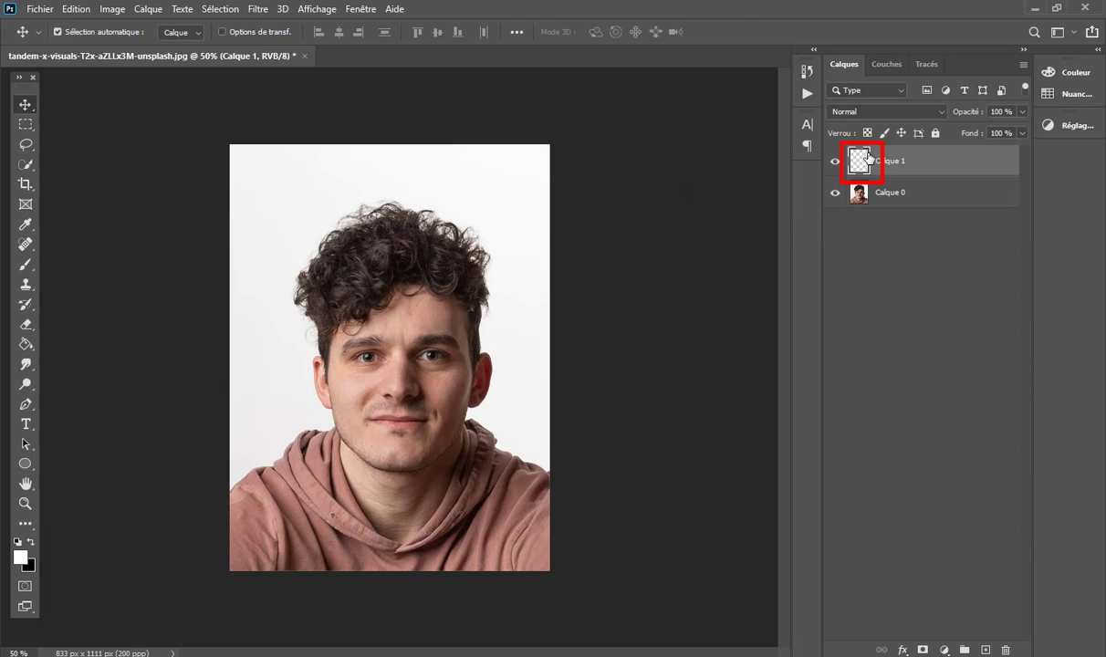
{"action": "right_click", "coordinate": [949, 165]}
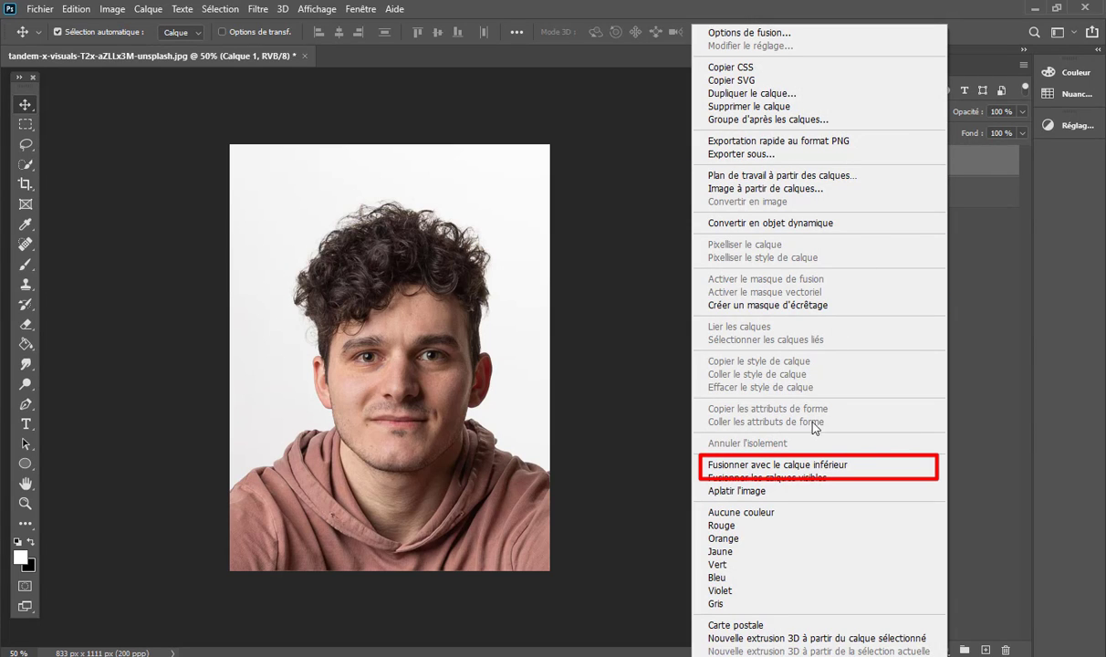
{"action": "left_click", "coordinate": [800, 467]}
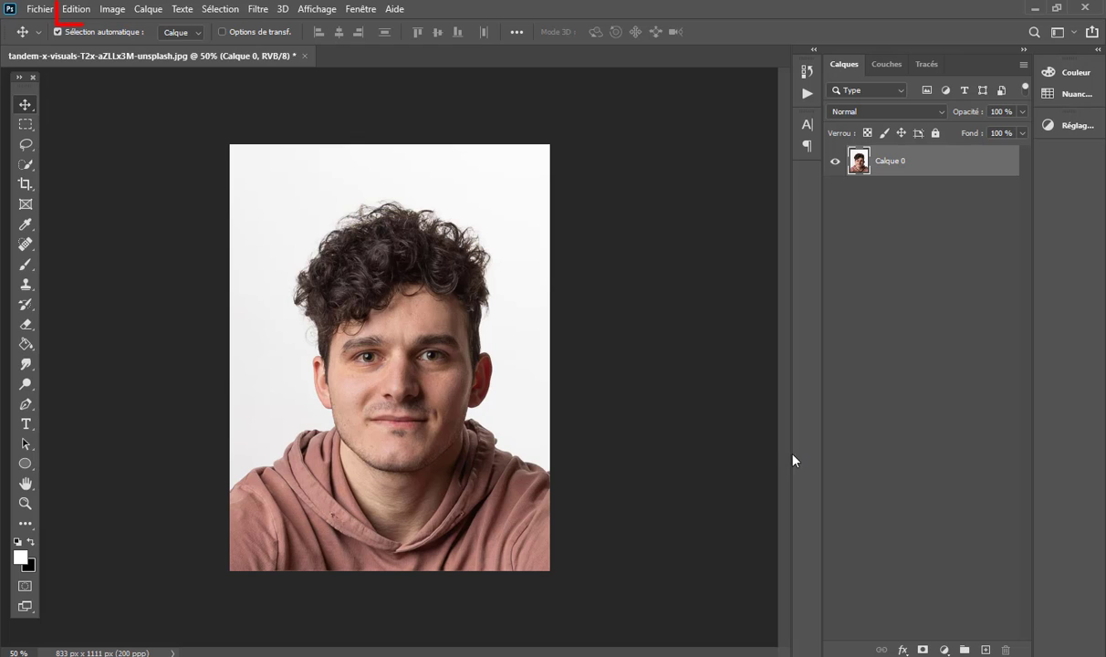
Scale Calque 0 to about 96.4% × 97.5% with Homothétie, leaving a transparent border
{"action": "left_click", "coordinate": [74, 11]}
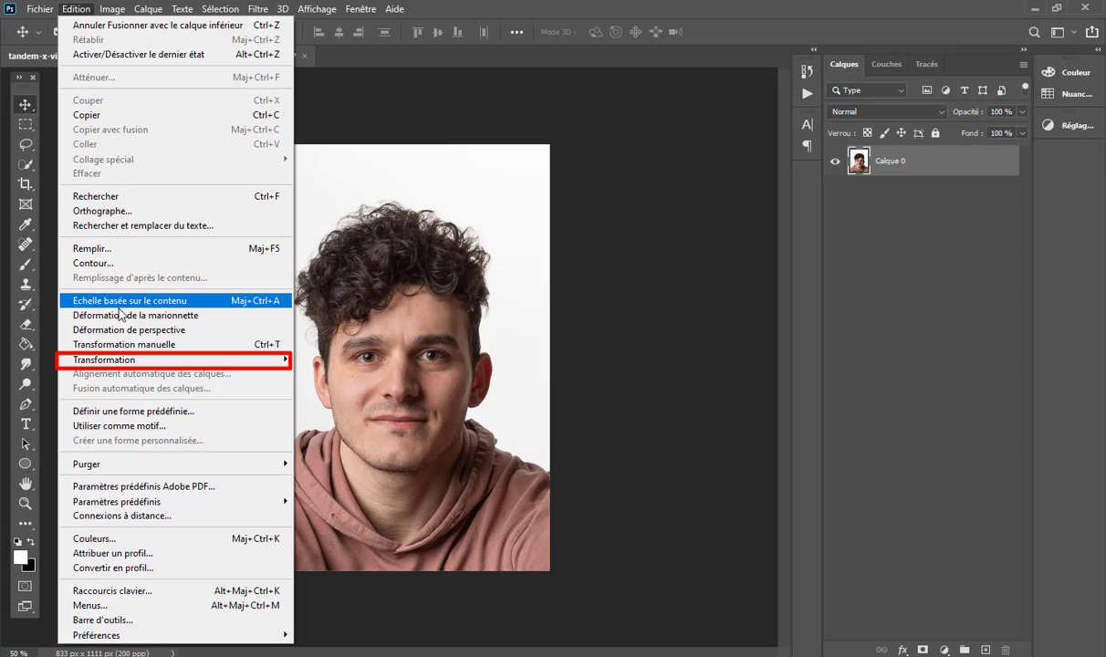
{"action": "mouse_move", "coordinate": [174, 360]}
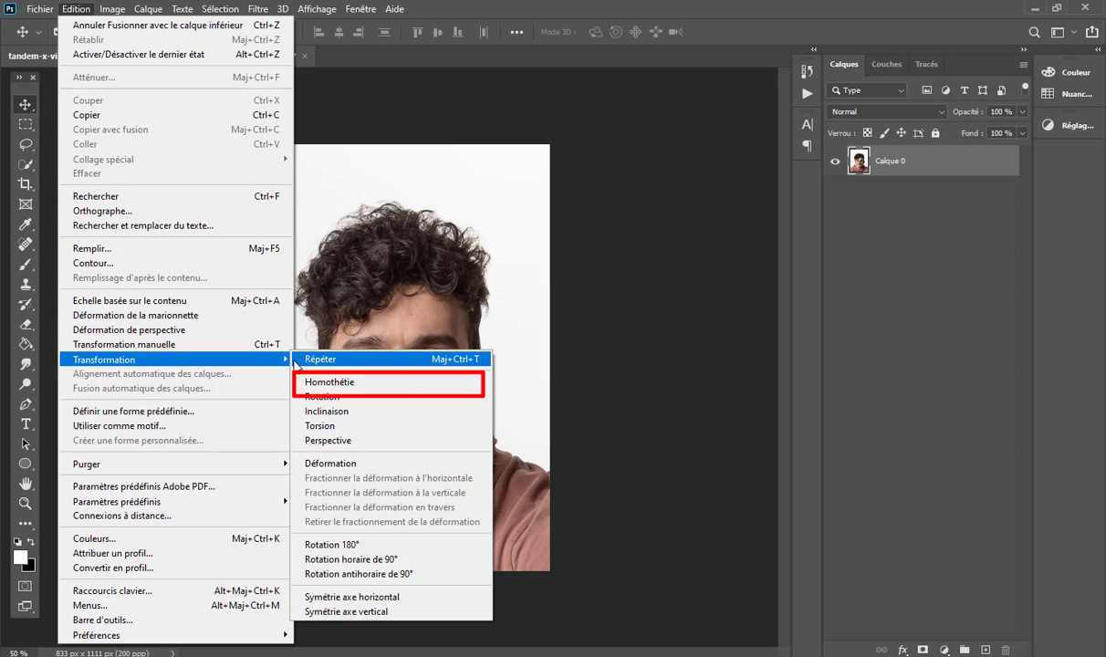
{"action": "left_click", "coordinate": [321, 382]}
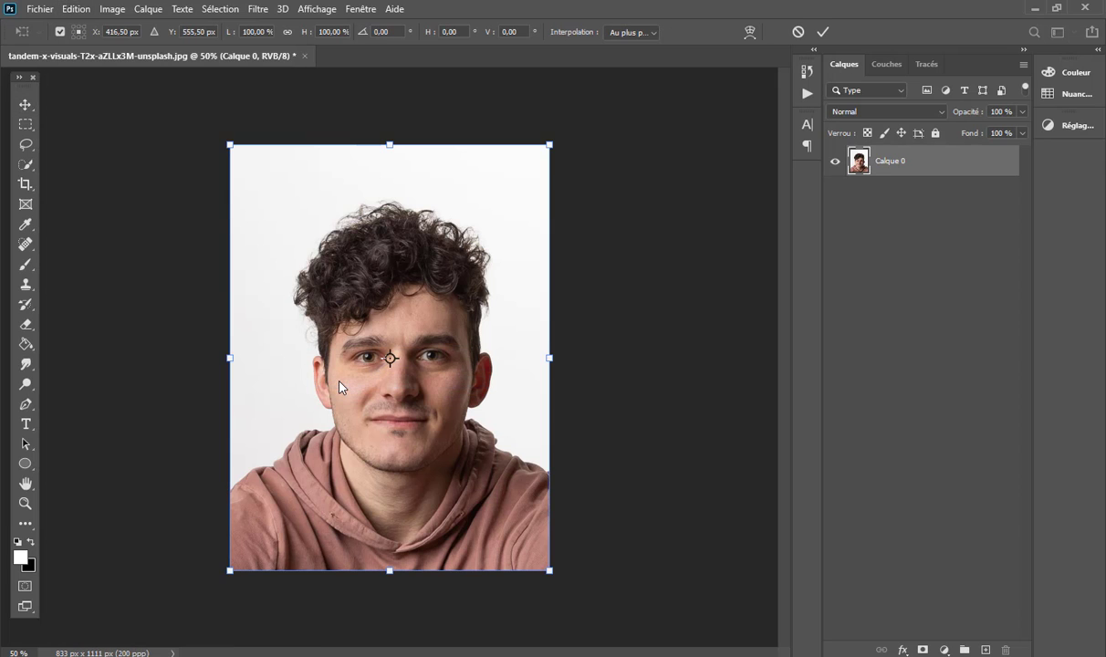
{"action": "left_click_drag", "start_coordinate": [390, 143], "coordinate": [390, 149]}
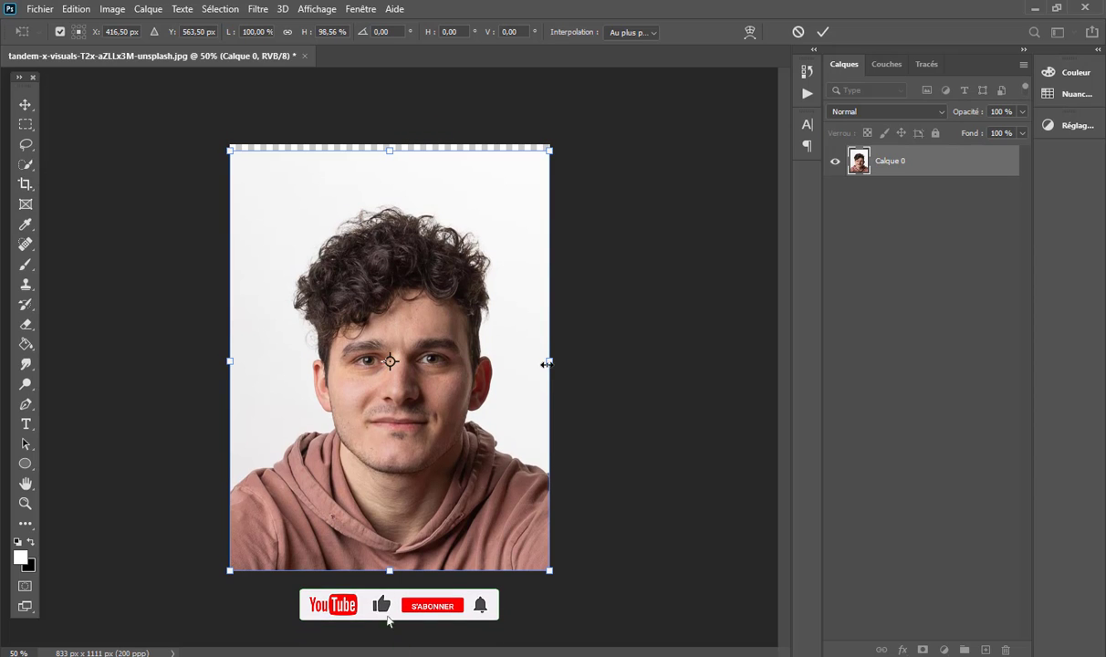
{"action": "left_click_drag", "start_coordinate": [549, 361], "coordinate": [542, 362]}
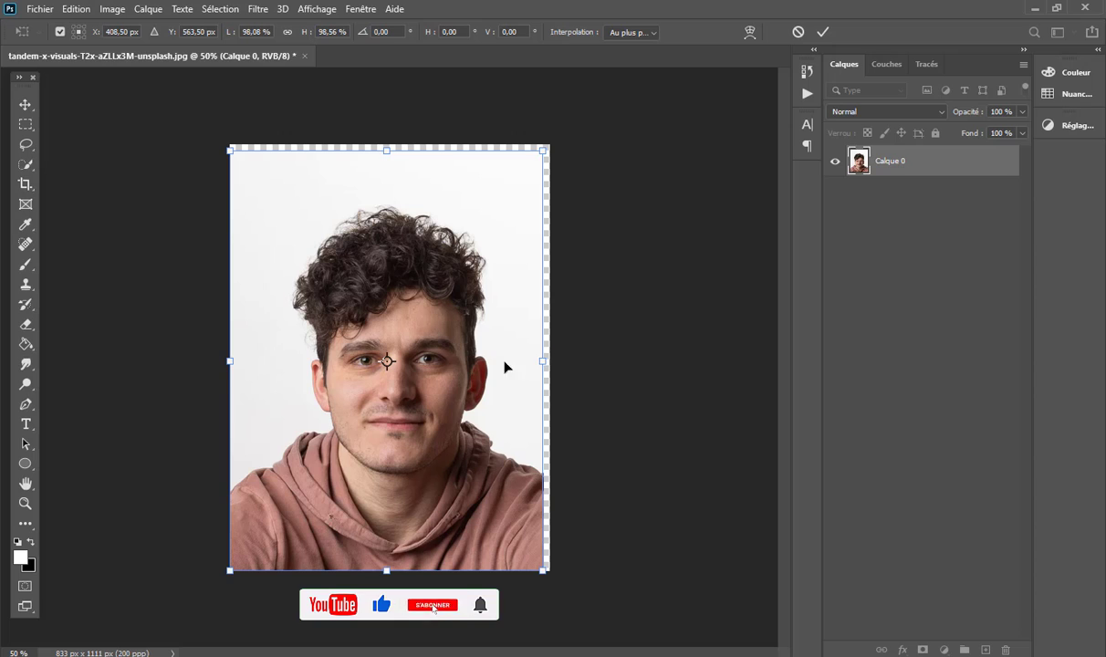
{"action": "left_click_drag", "start_coordinate": [230, 363], "coordinate": [235, 362]}
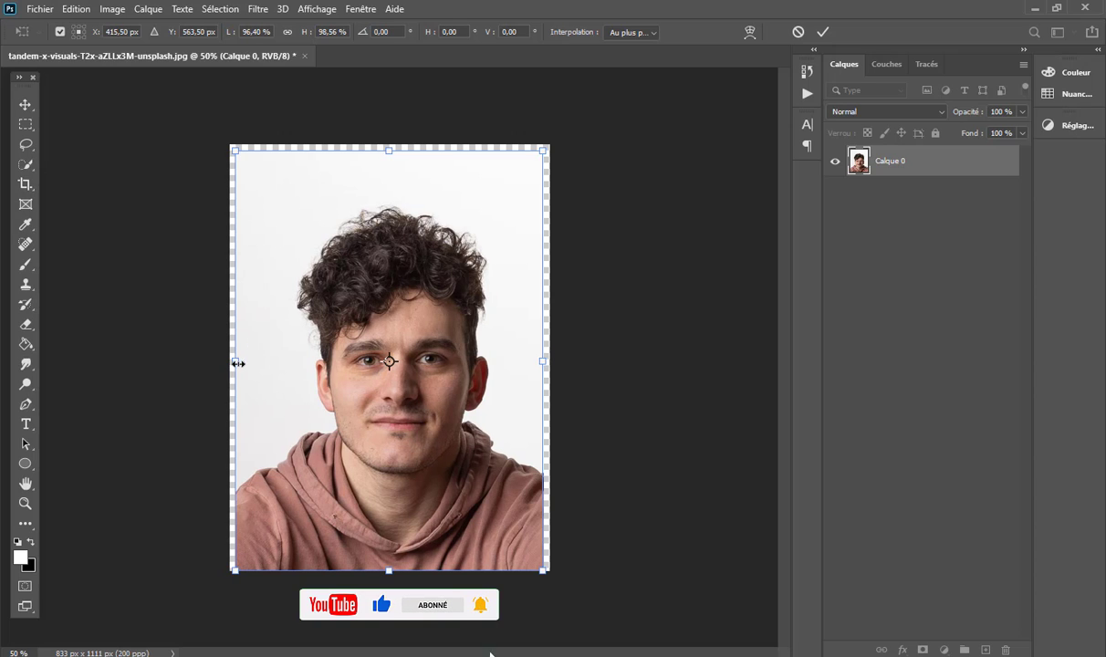
{"action": "left_click_drag", "start_coordinate": [388, 570], "coordinate": [389, 563]}
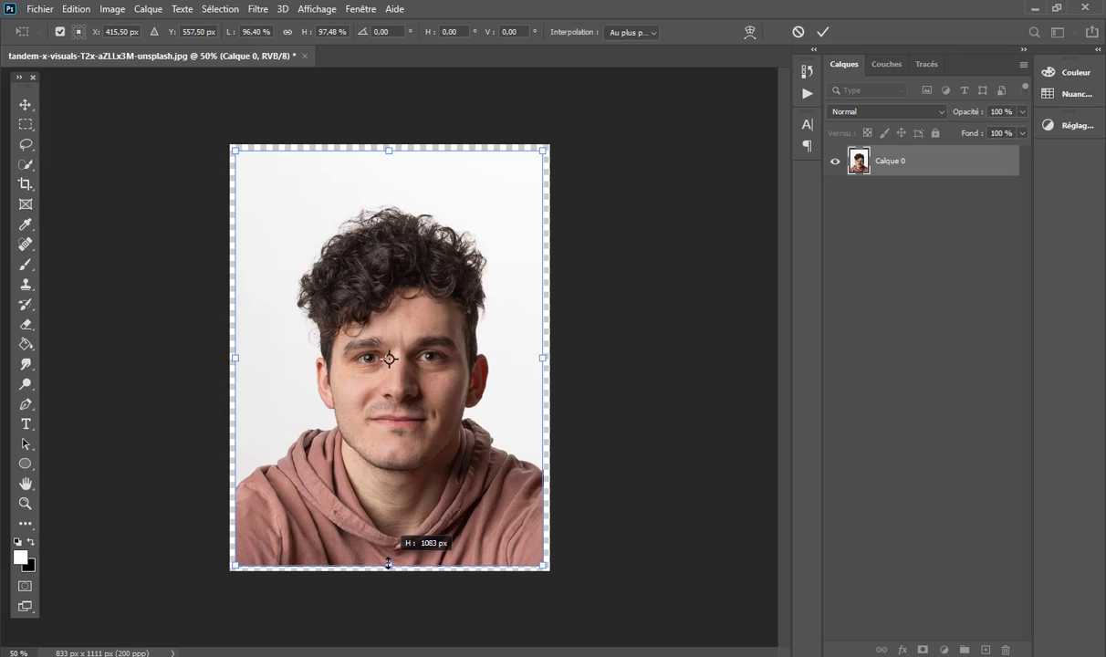
{"action": "left_click_drag", "start_coordinate": [389, 563], "coordinate": [388, 564]}
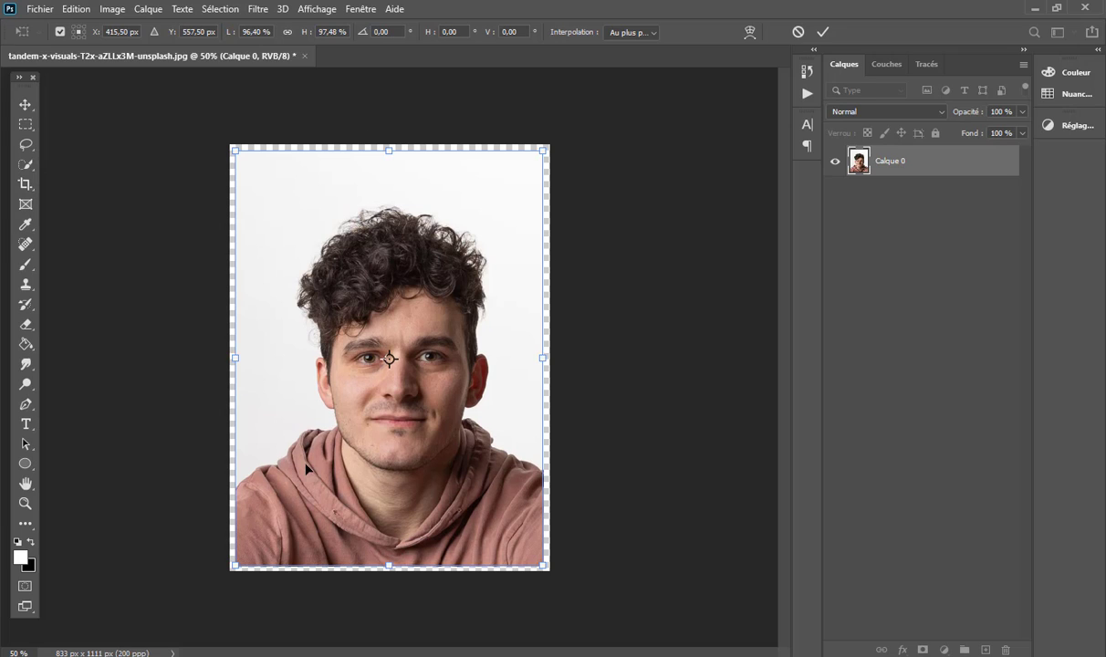
{"action": "left_click", "coordinate": [827, 35]}
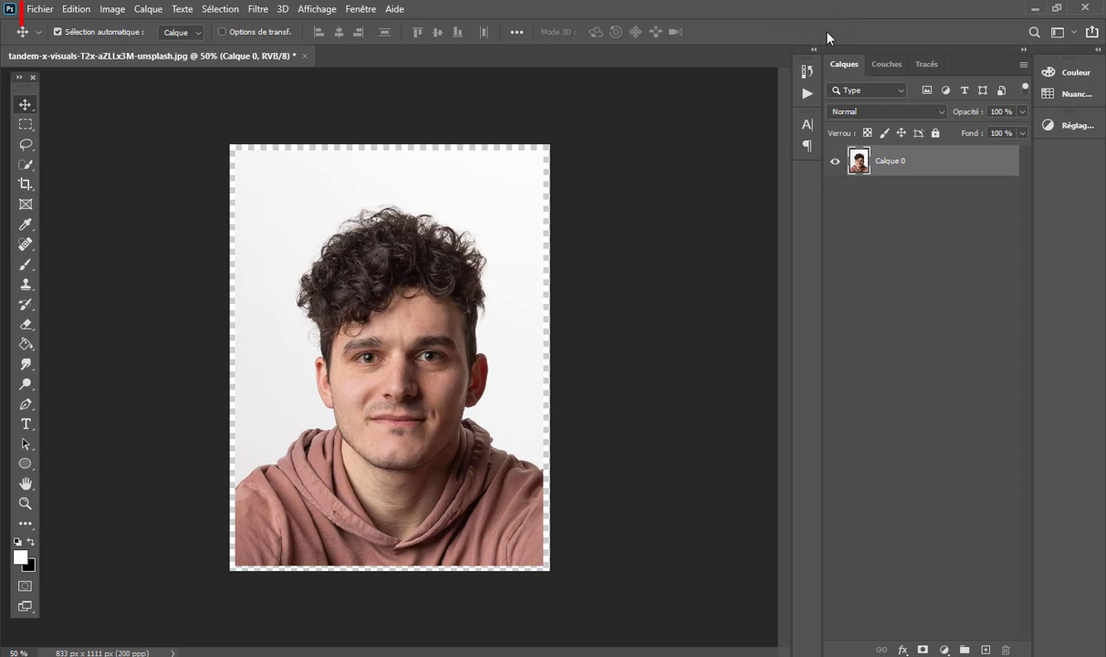
Create a white Sans titre-1 document of 1200 × 800 px at 200 ppi
{"action": "left_click", "coordinate": [39, 9]}
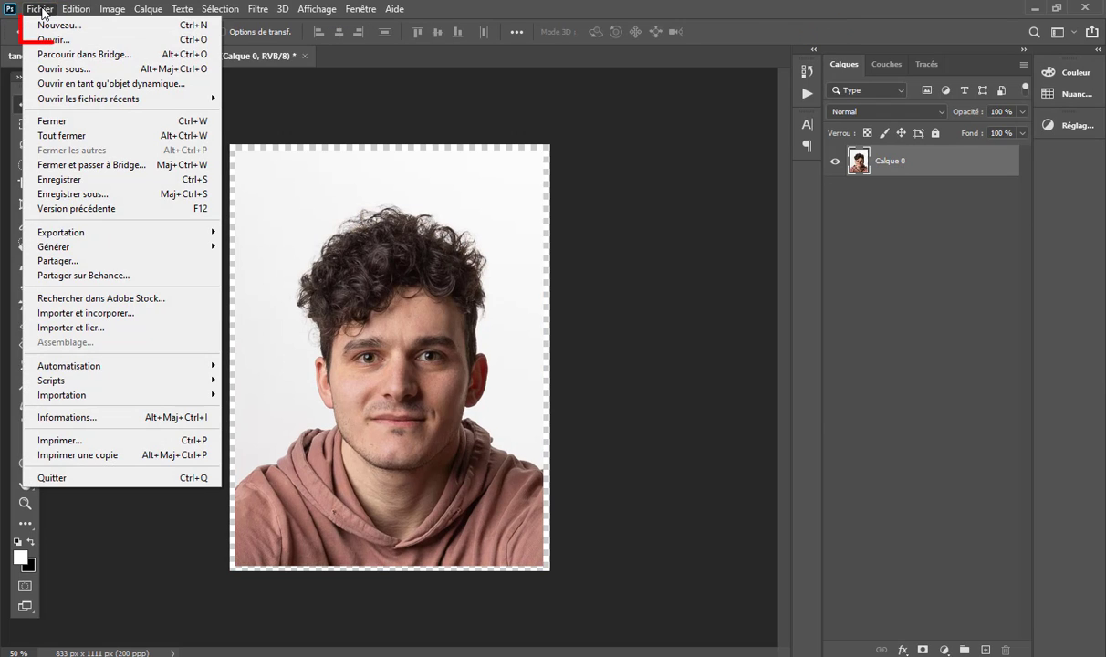
{"action": "left_click", "coordinate": [105, 26]}
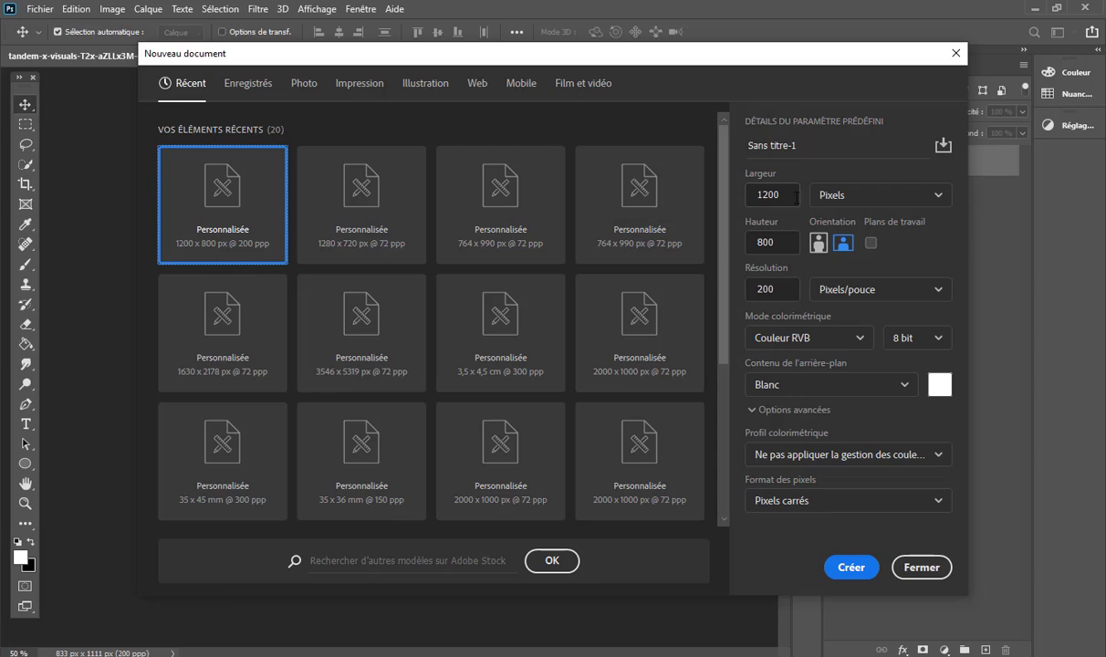
{"action": "left_click", "coordinate": [753, 188]}
{"action": "left_click_drag", "start_coordinate": [773, 195], "coordinate": [780, 194]}
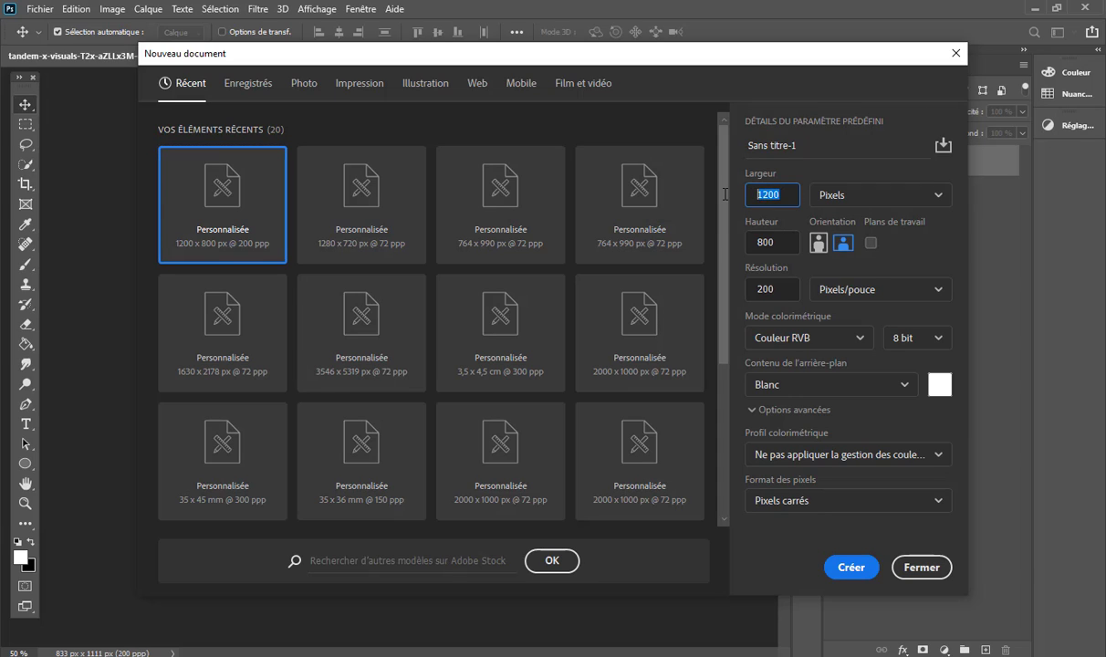
{"action": "double_click", "coordinate": [758, 242]}
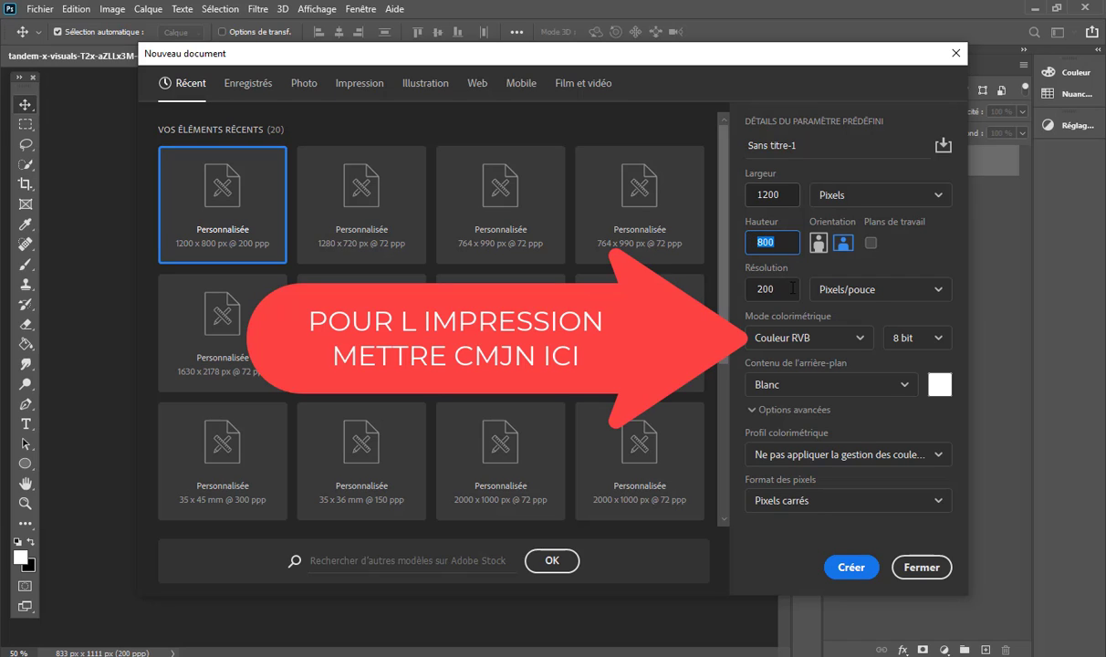
{"action": "double_click", "coordinate": [758, 289]}
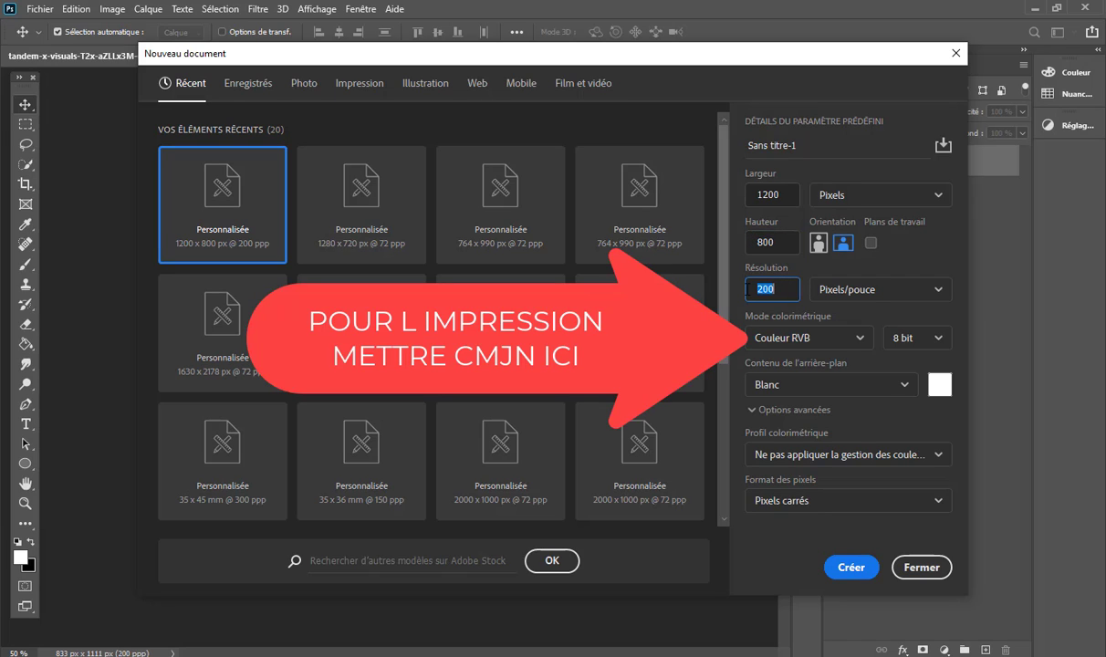
{"action": "left_click", "coordinate": [850, 568]}
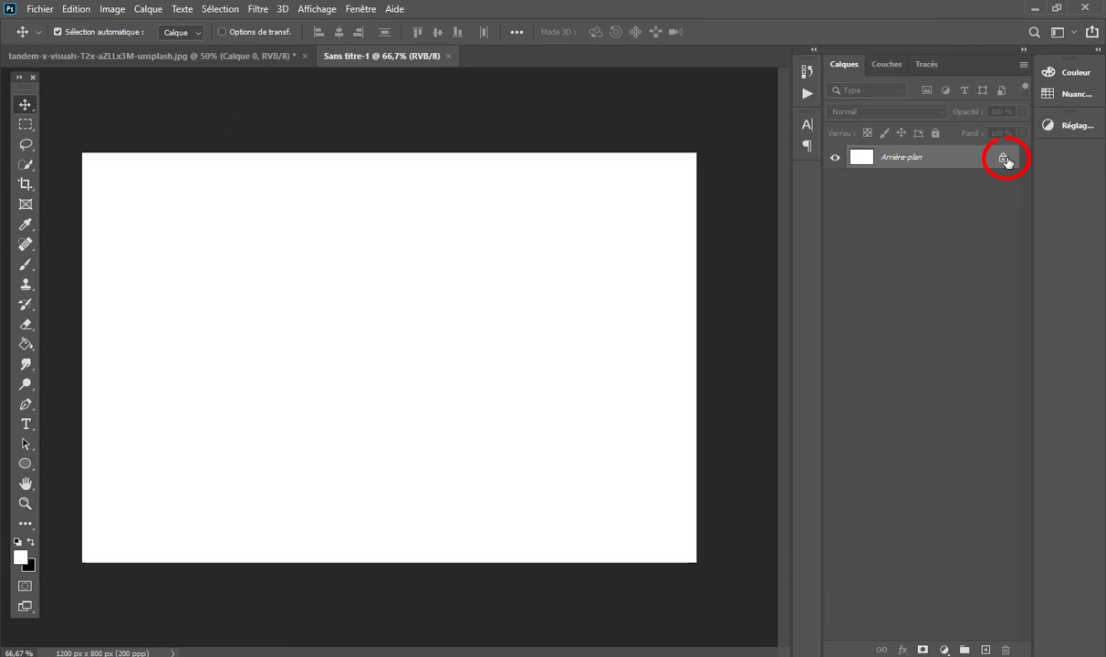
Unlock the new document's background as Calque 0, then return to the portrait document
{"action": "left_click", "coordinate": [1003, 158]}
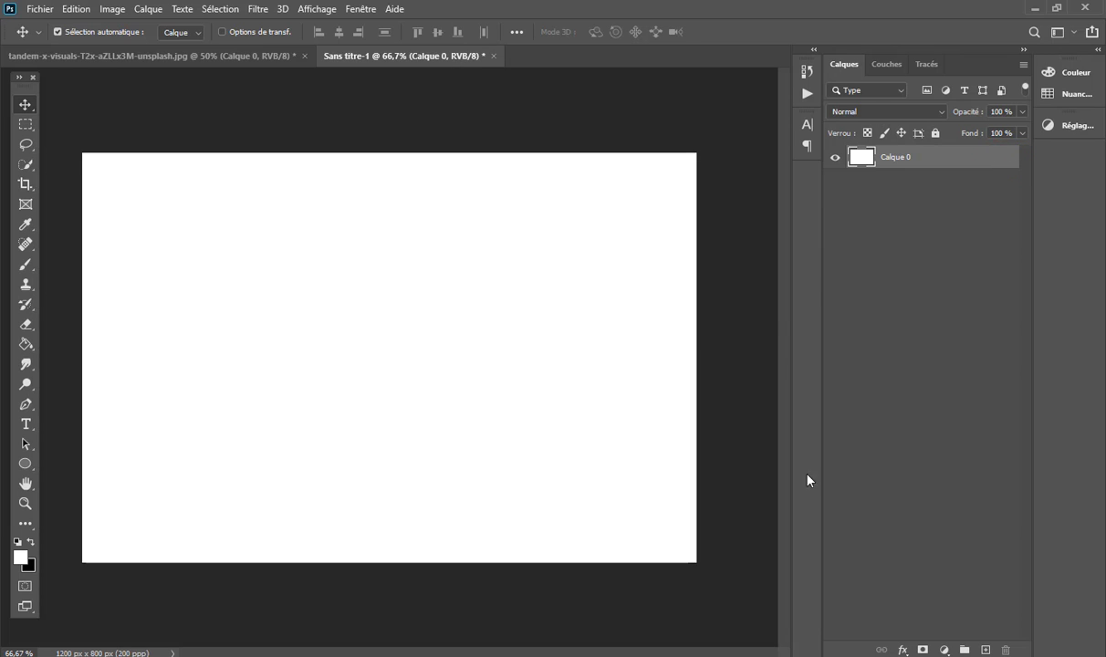
{"action": "left_click", "coordinate": [904, 650]}
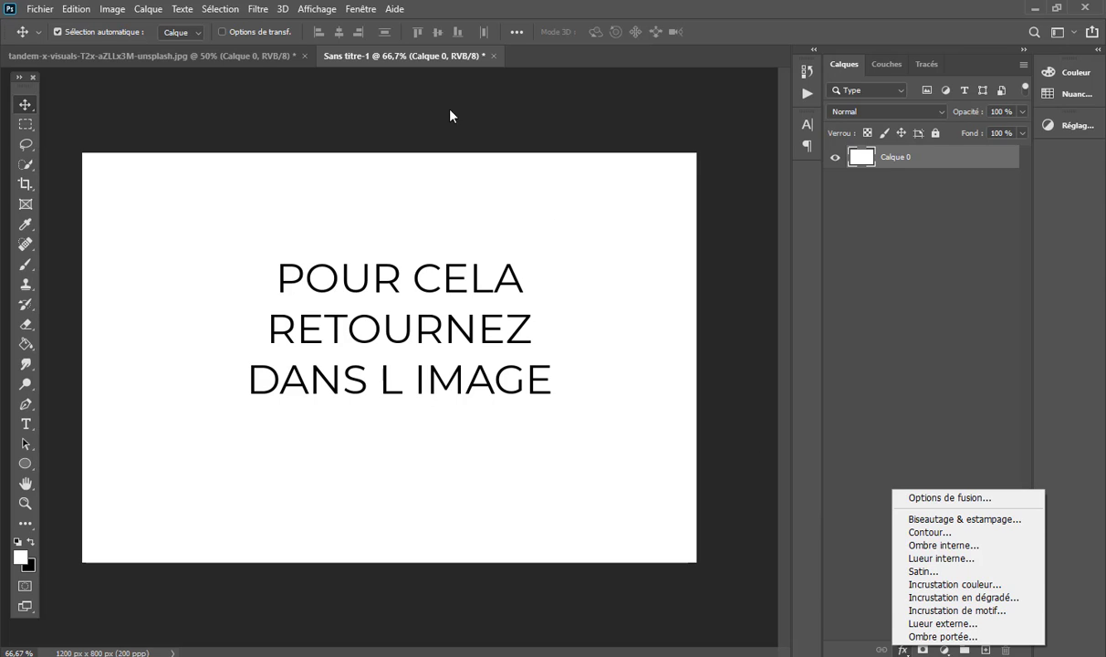
{"action": "left_click", "coordinate": [242, 53]}
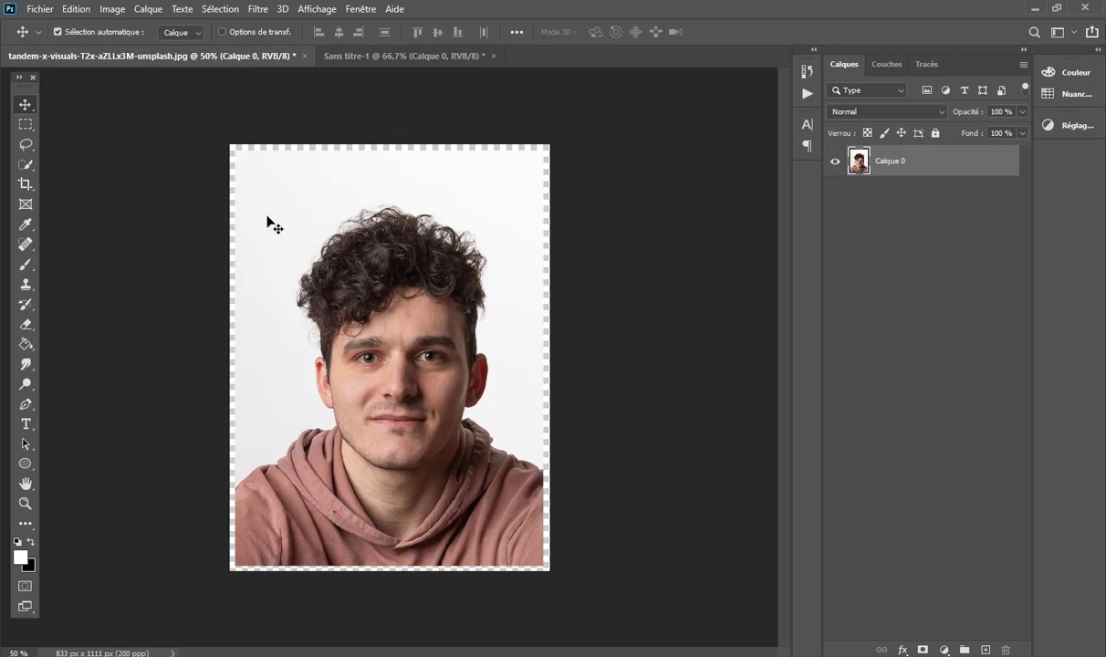
Define the bordered portrait as a pattern named 'photo'
{"action": "left_click", "coordinate": [77, 10]}
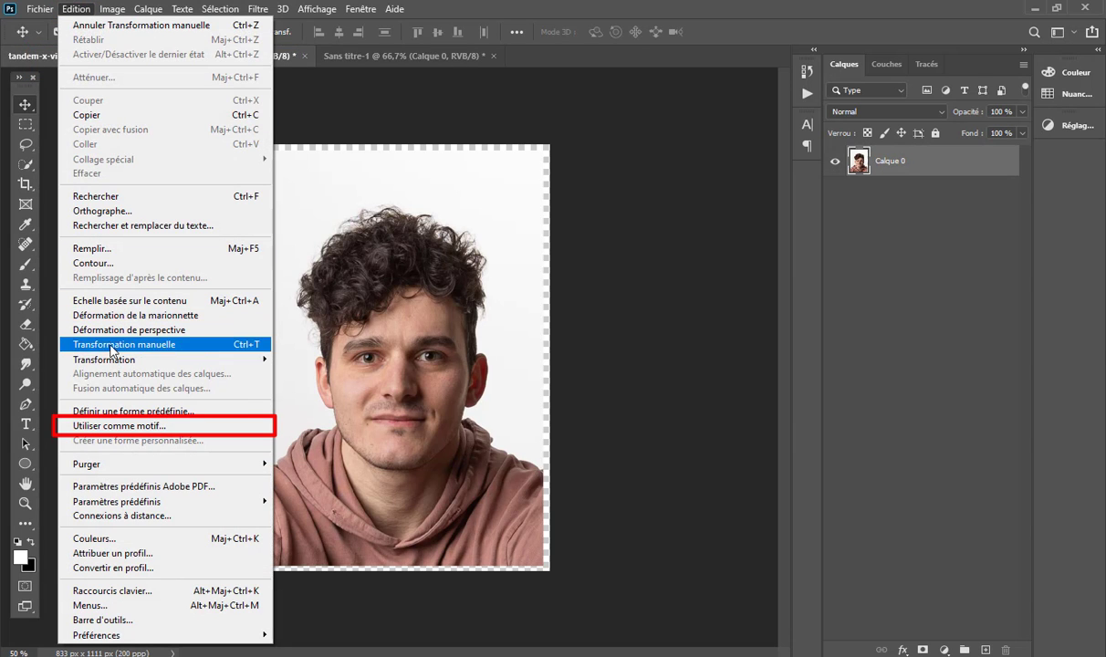
{"action": "left_click", "coordinate": [152, 426]}
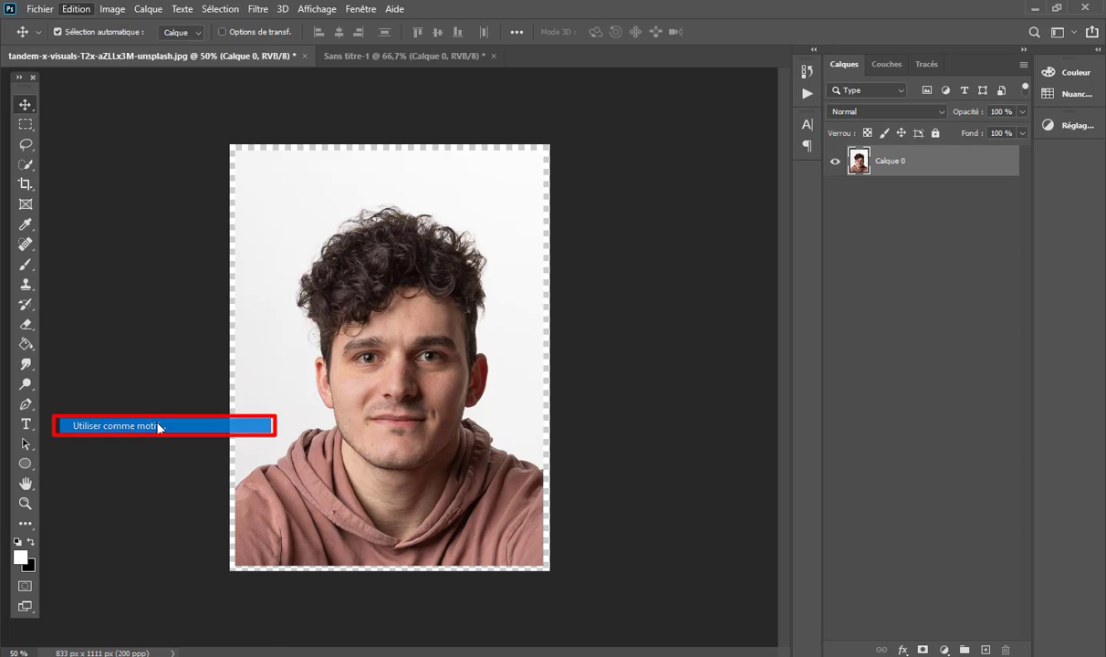
{"action": "left_click_drag", "start_coordinate": [650, 215], "coordinate": [408, 233]}
{"action": "key", "text": "BackSpace"}
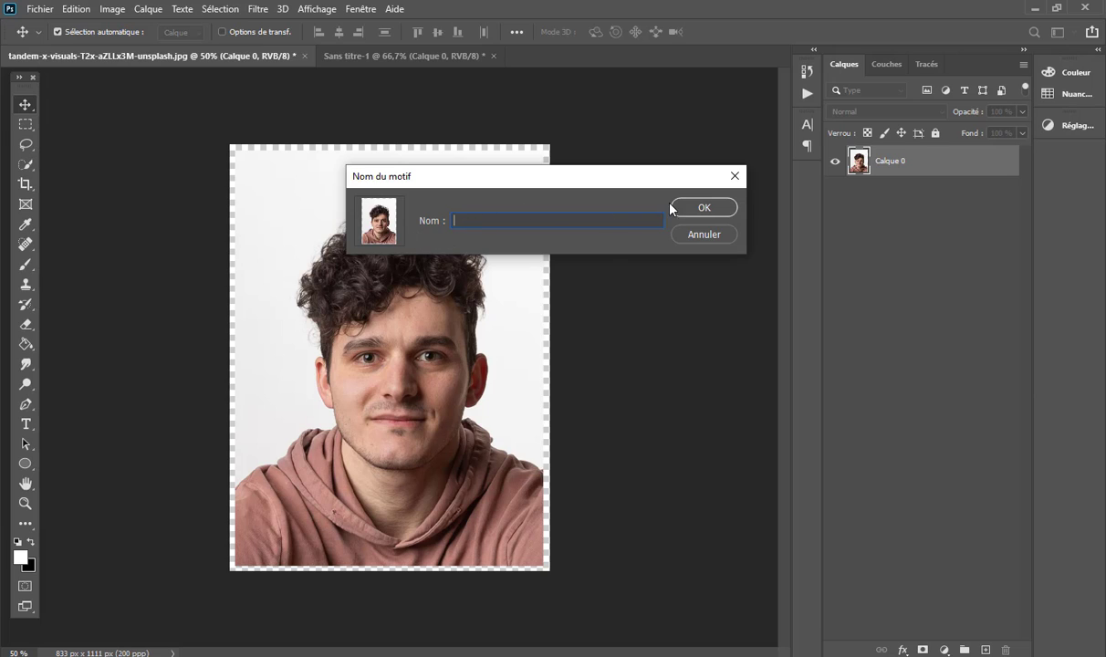
{"action": "left_click", "coordinate": [673, 208]}
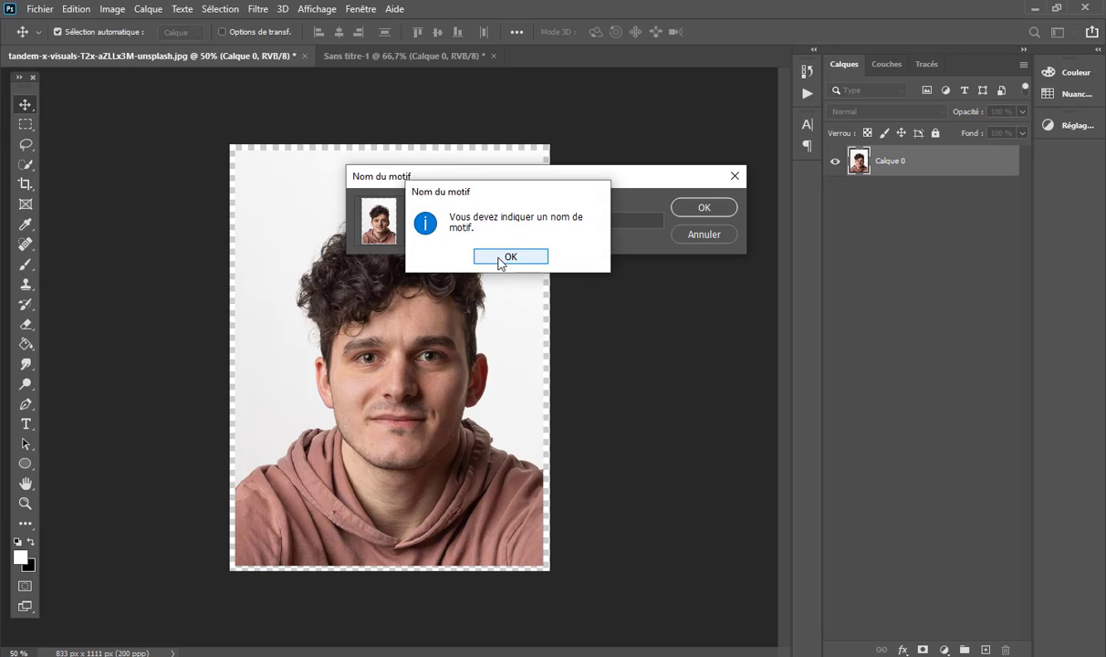
{"action": "left_click", "coordinate": [500, 258]}
{"action": "left_click", "coordinate": [643, 220]}
{"action": "type", "text": "photo"}
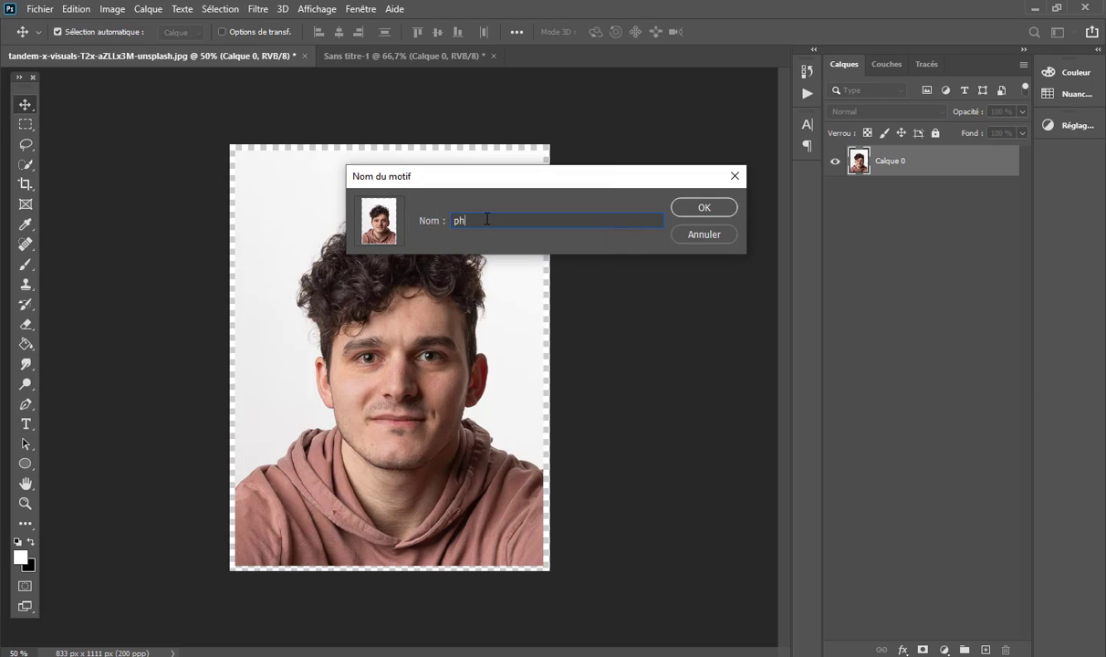
{"action": "key", "text": "Return"}
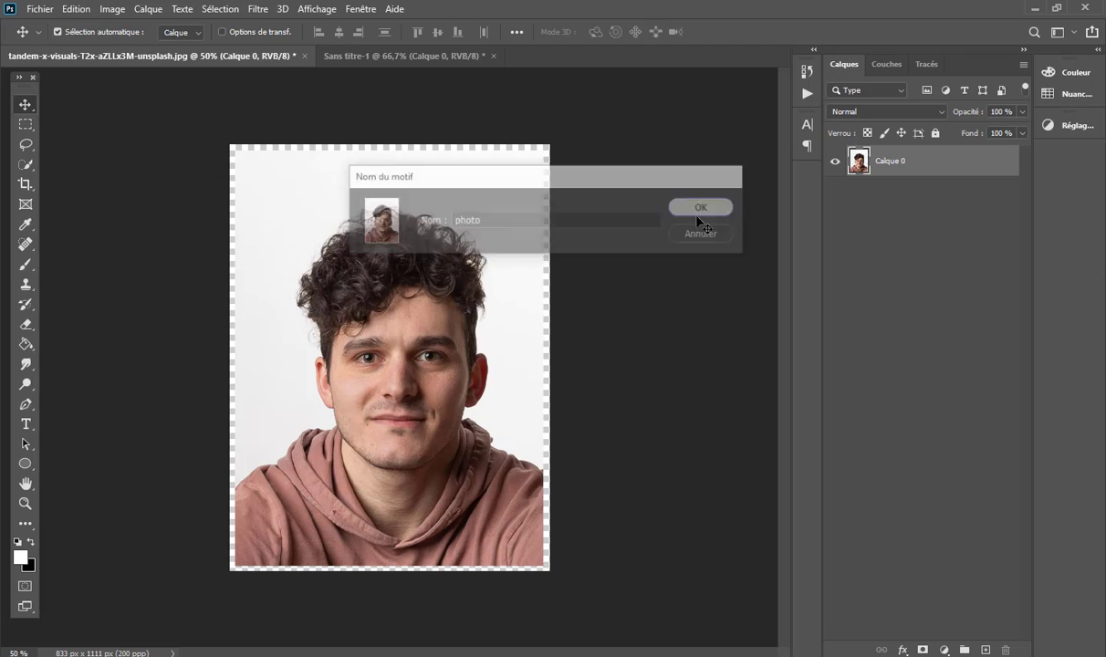
Add a Pattern Overlay to Sans titre-1's layer using the new portrait pattern
{"action": "left_click", "coordinate": [363, 58]}
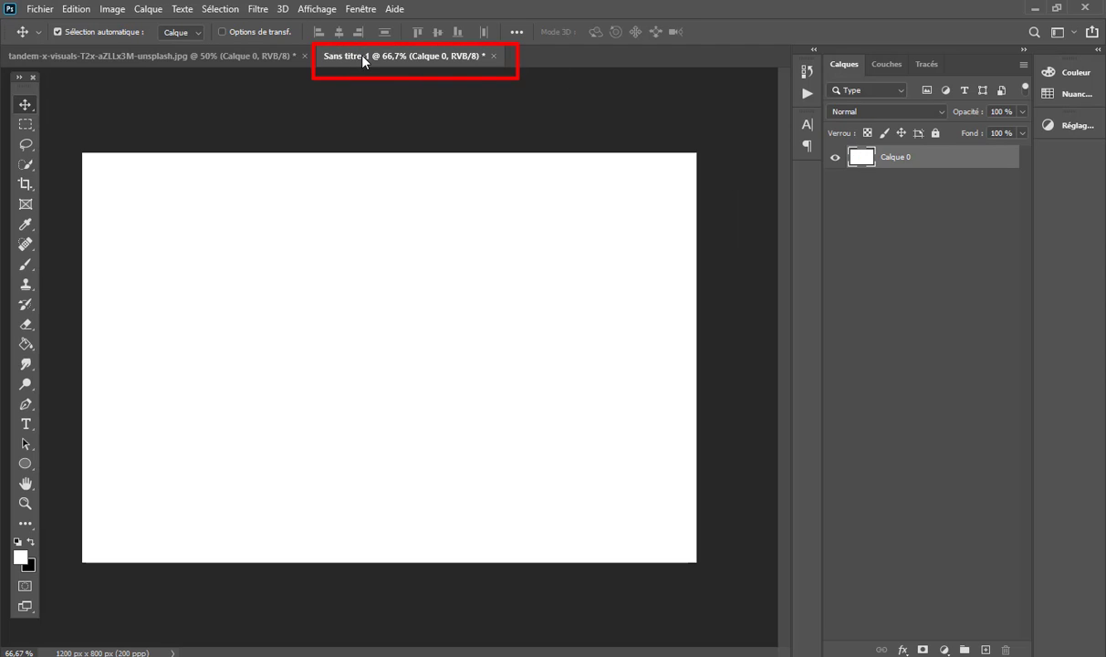
{"action": "left_click", "coordinate": [902, 651]}
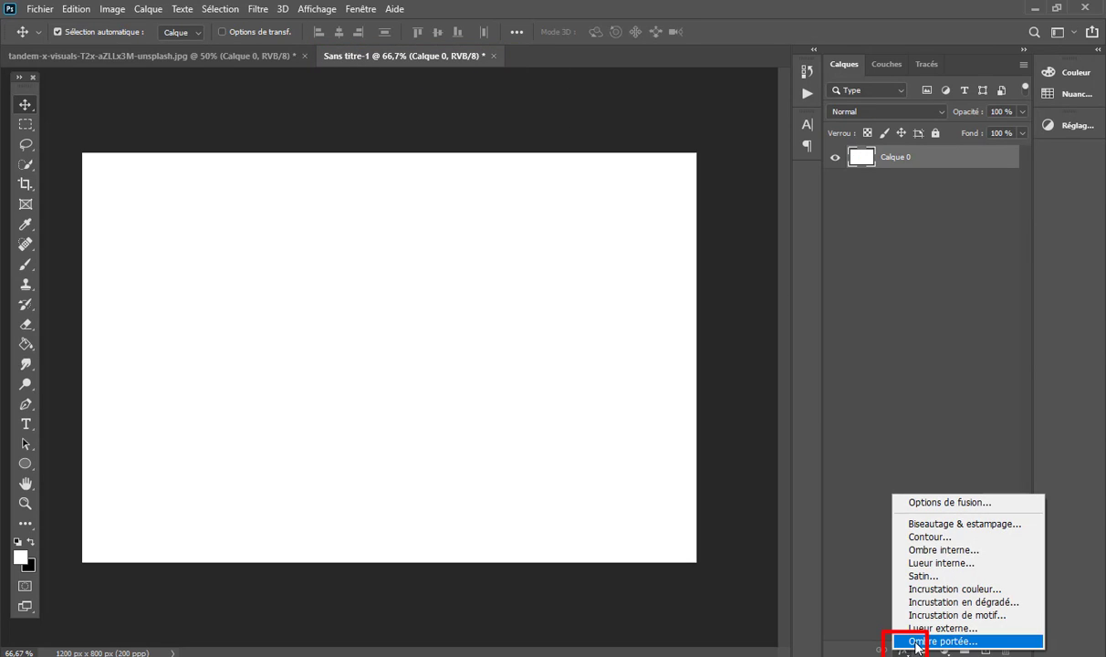
{"action": "left_click", "coordinate": [944, 615]}
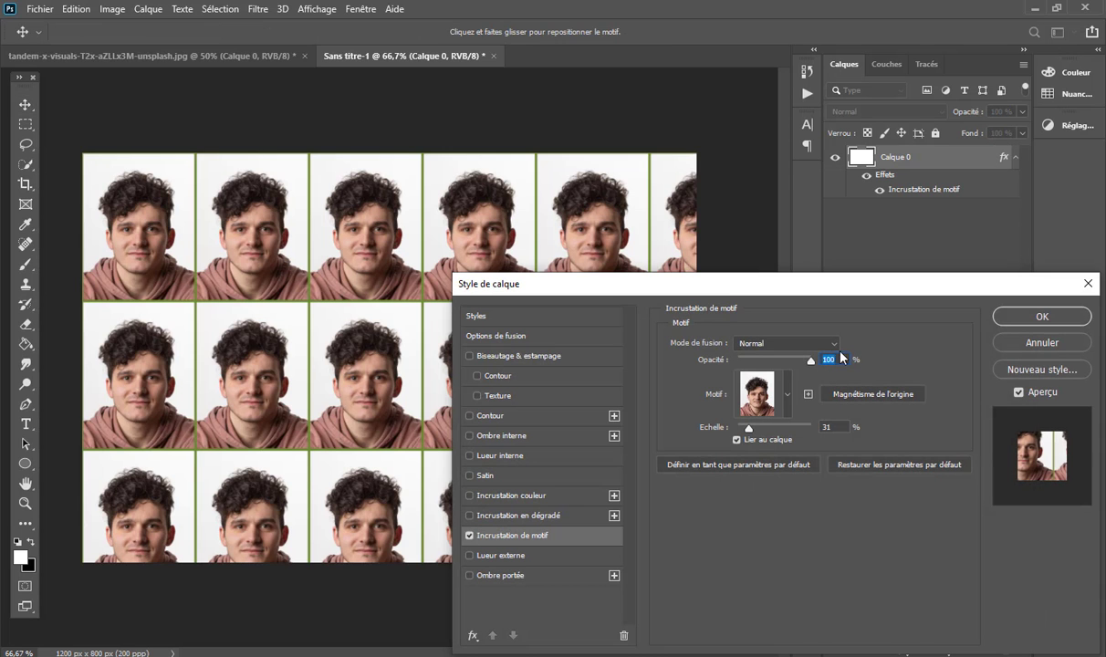
{"action": "left_click_drag", "start_coordinate": [846, 291], "coordinate": [790, 123]}
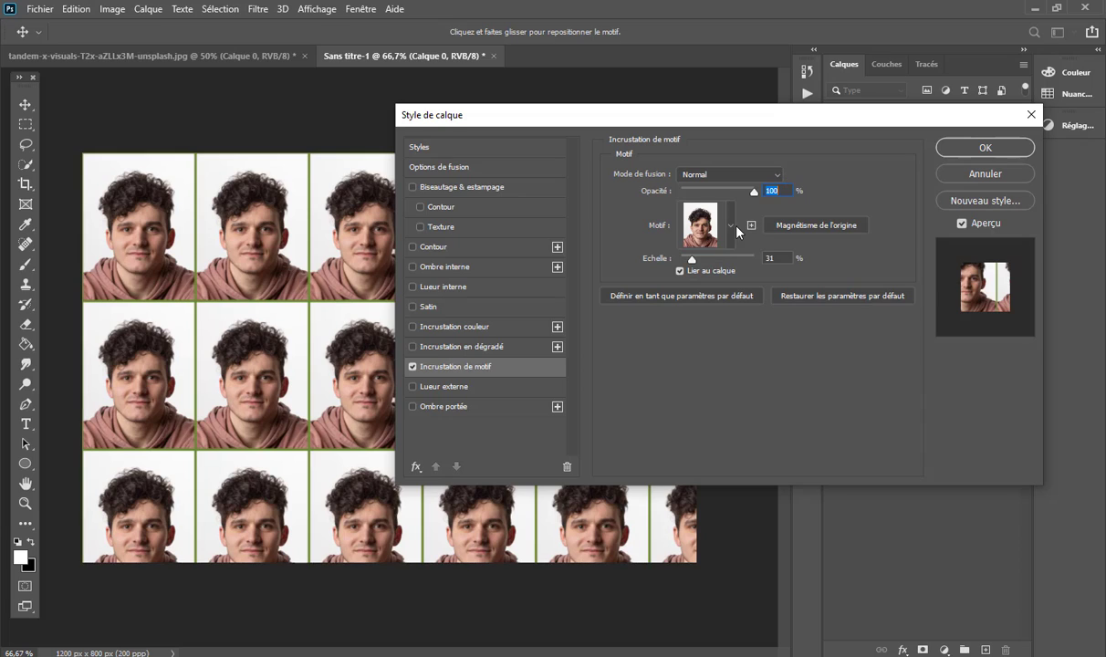
{"action": "left_click", "coordinate": [732, 228]}
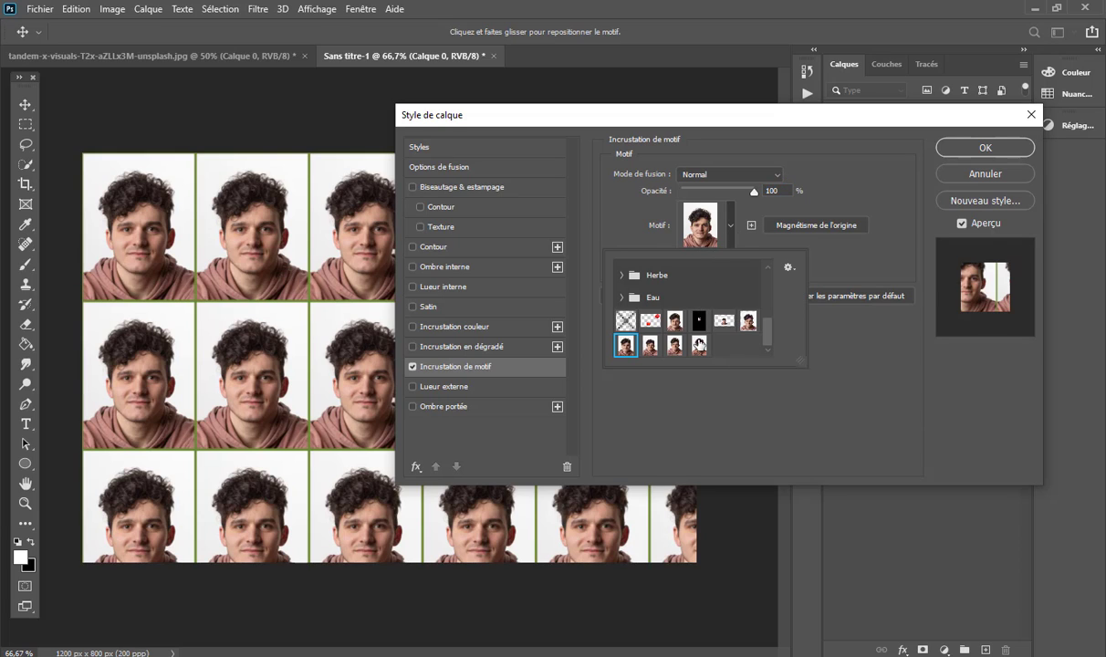
{"action": "left_click", "coordinate": [699, 344]}
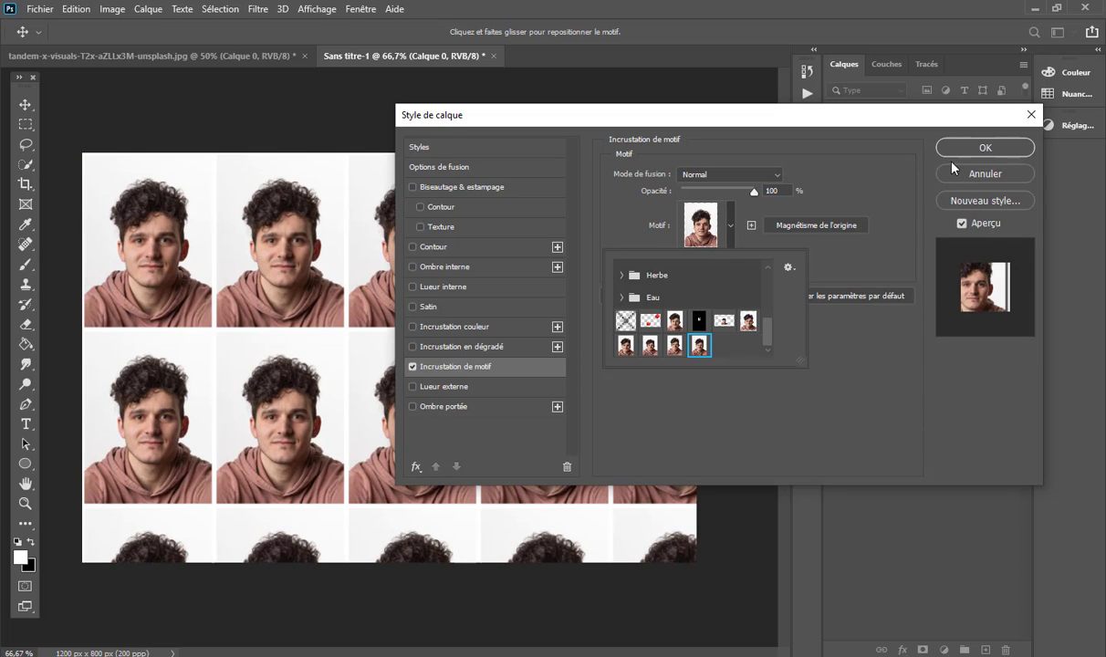
{"action": "left_click", "coordinate": [845, 263]}
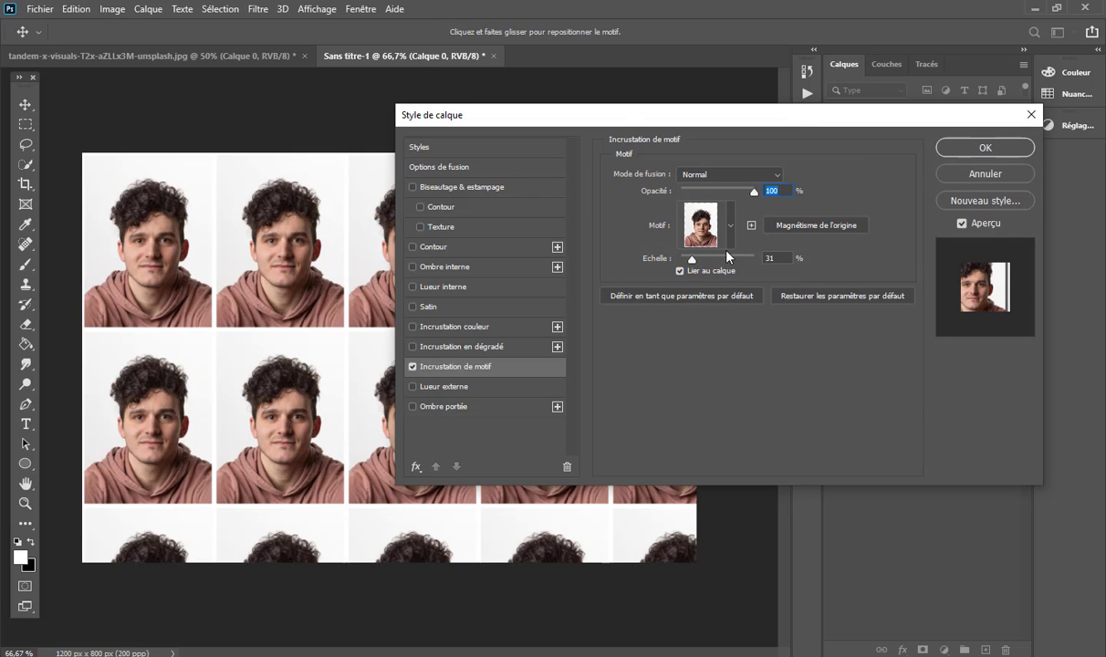
Set the pattern overlay scale to 33% and apply it
{"action": "left_click_drag", "start_coordinate": [624, 123], "coordinate": [814, 115]}
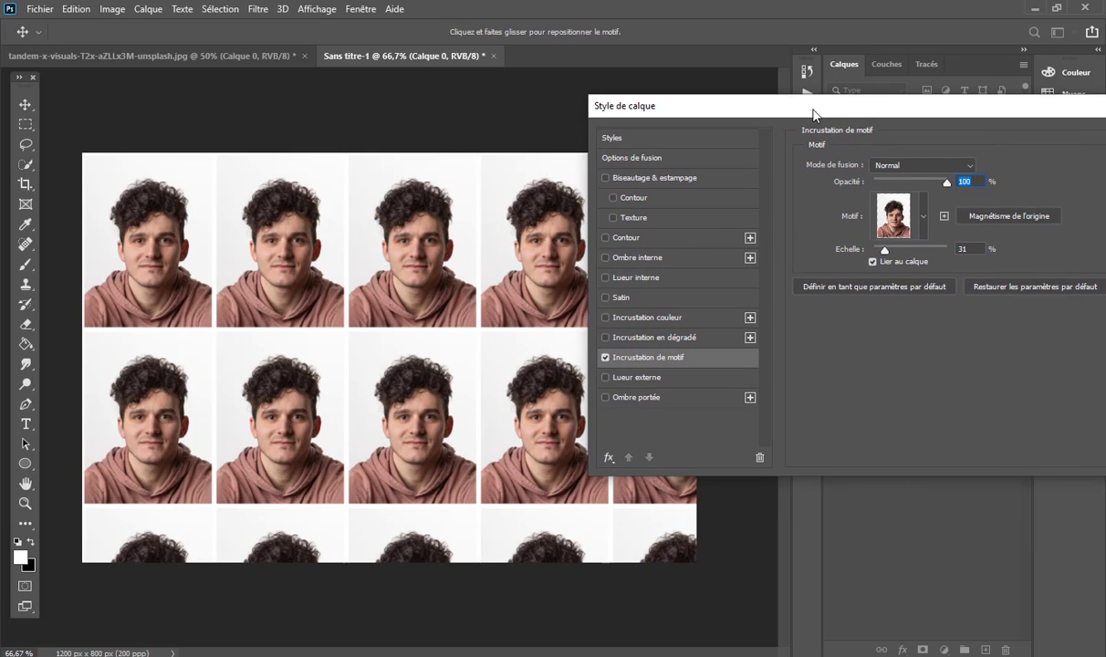
{"action": "mouse_move", "coordinate": [884, 249]}
{"action": "left_mouse_down"}
{"action": "mouse_move", "coordinate": [915, 251]}
{"action": "mouse_move", "coordinate": [894, 255]}
{"action": "left_mouse_up"}
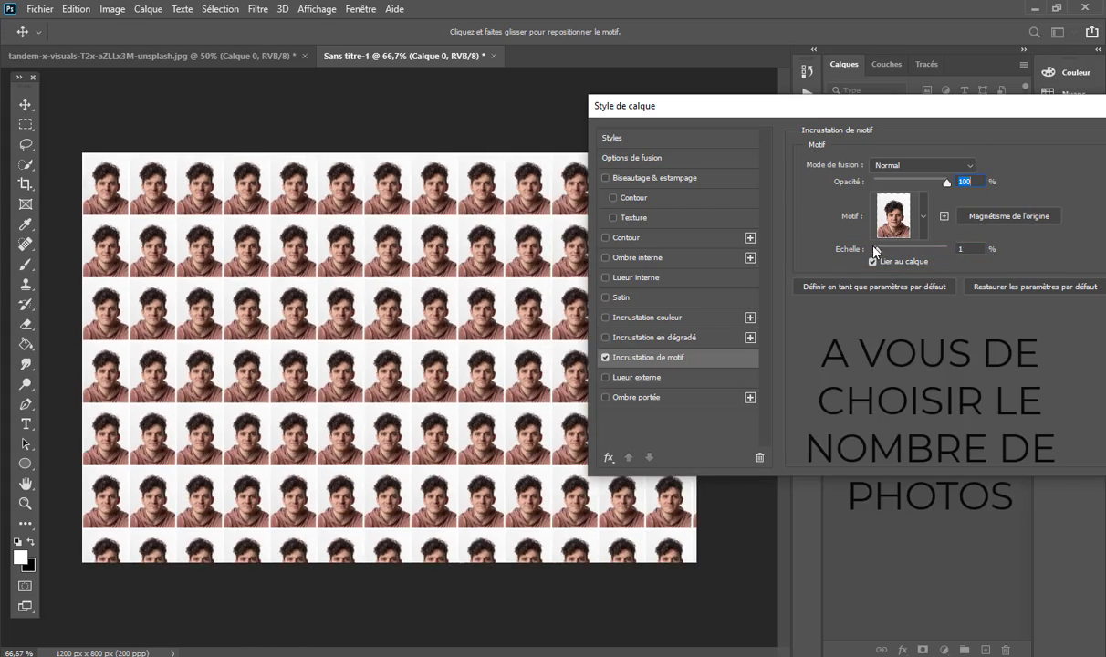
{"action": "mouse_move", "coordinate": [894, 257]}
{"action": "left_mouse_down"}
{"action": "mouse_move", "coordinate": [871, 250]}
{"action": "mouse_move", "coordinate": [885, 255]}
{"action": "left_mouse_up"}
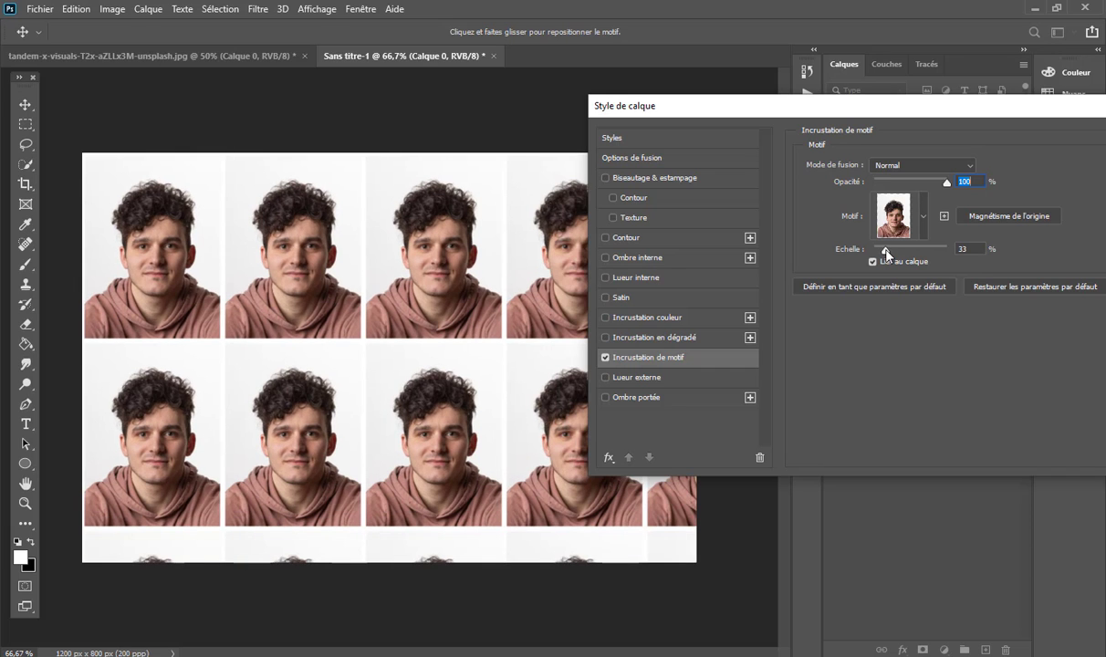
{"action": "left_click_drag", "start_coordinate": [973, 113], "coordinate": [786, 90]}
{"action": "left_click", "coordinate": [961, 119]}
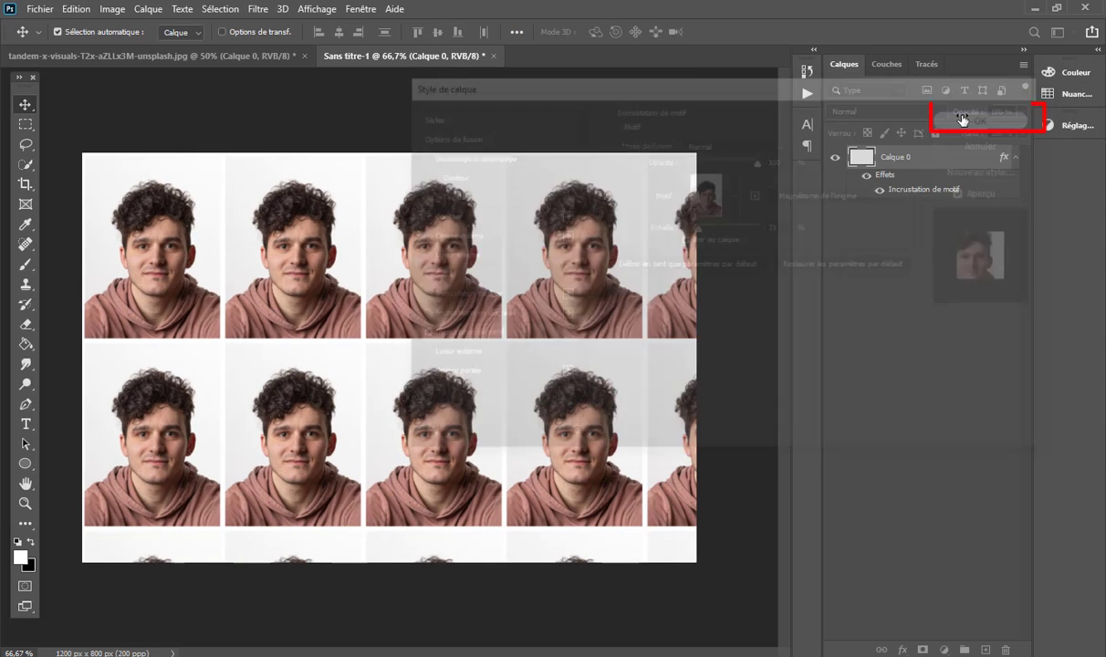
Trim the canvas's right and bottom edges, cropping it to 1104 × 743 px
{"action": "left_click", "coordinate": [25, 183]}
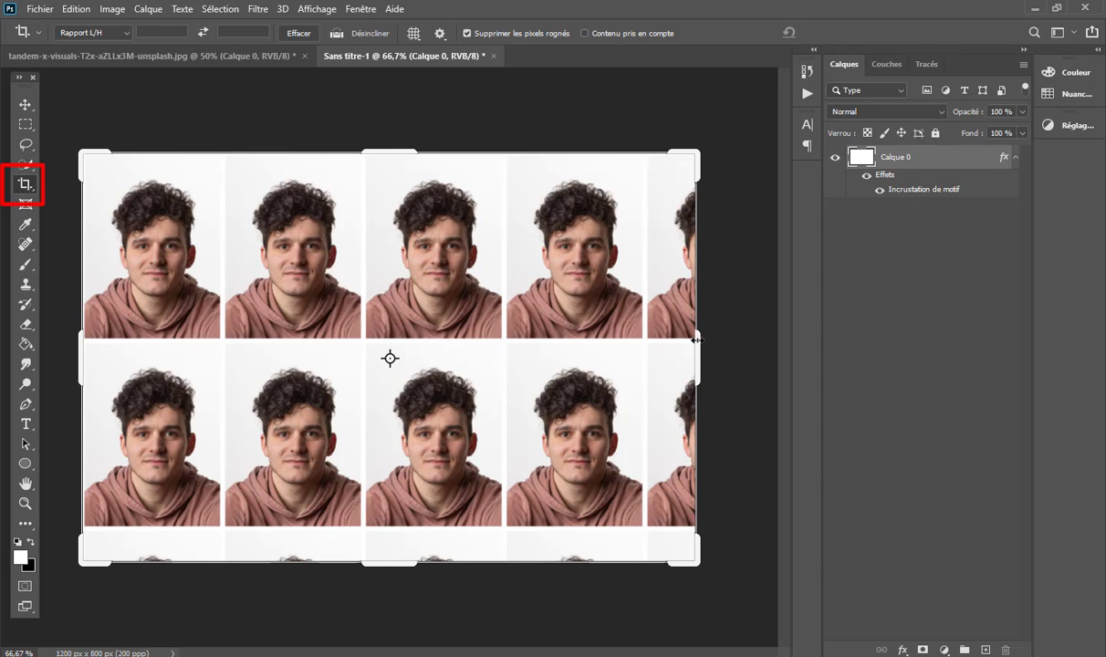
{"action": "left_click_drag", "start_coordinate": [696, 340], "coordinate": [672, 334]}
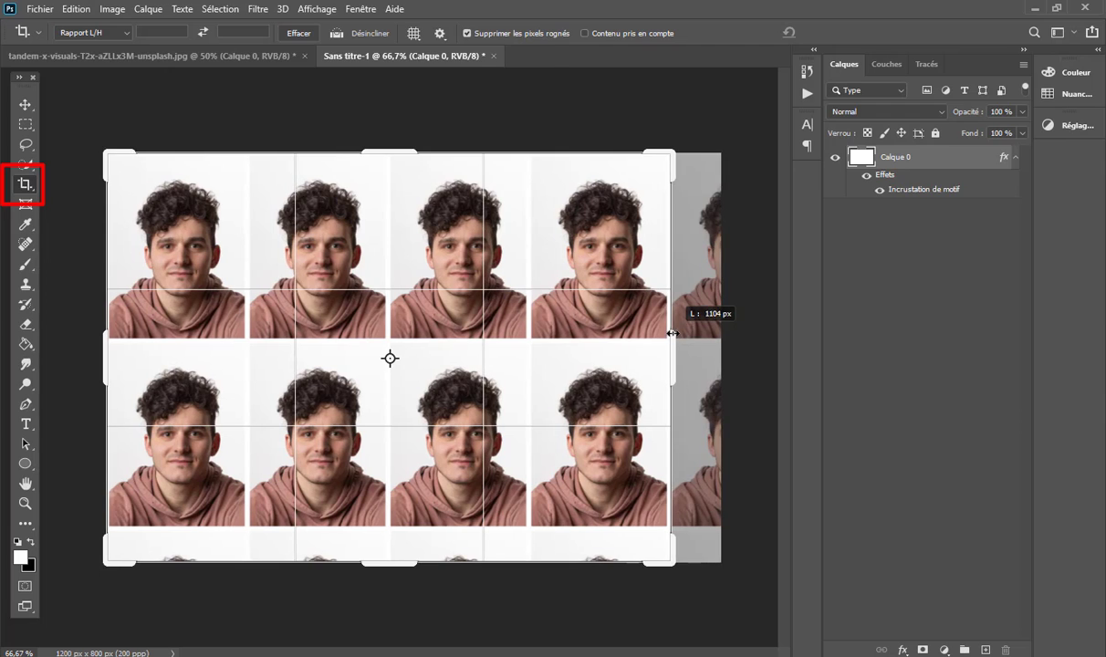
{"action": "left_click_drag", "start_coordinate": [386, 561], "coordinate": [387, 548]}
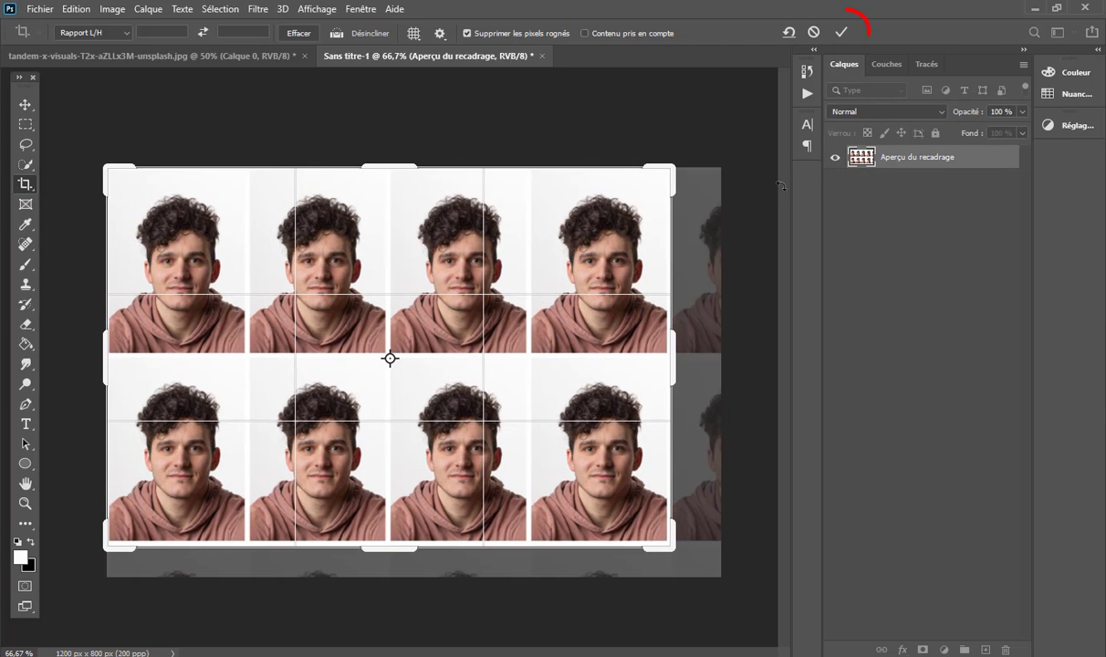
{"action": "left_click", "coordinate": [849, 32]}
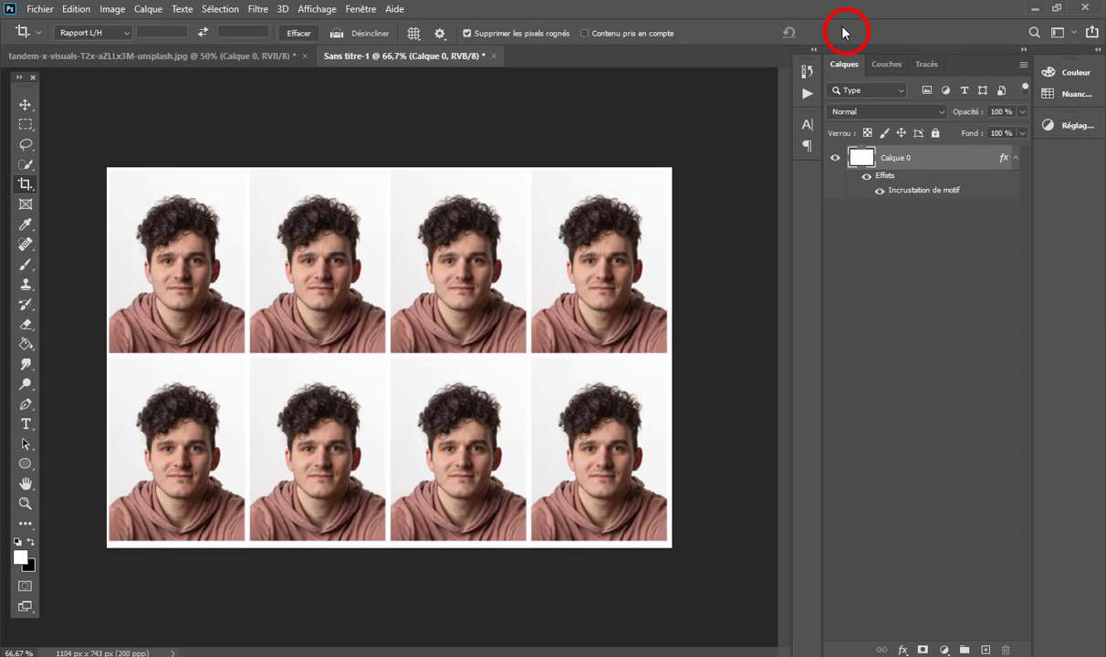